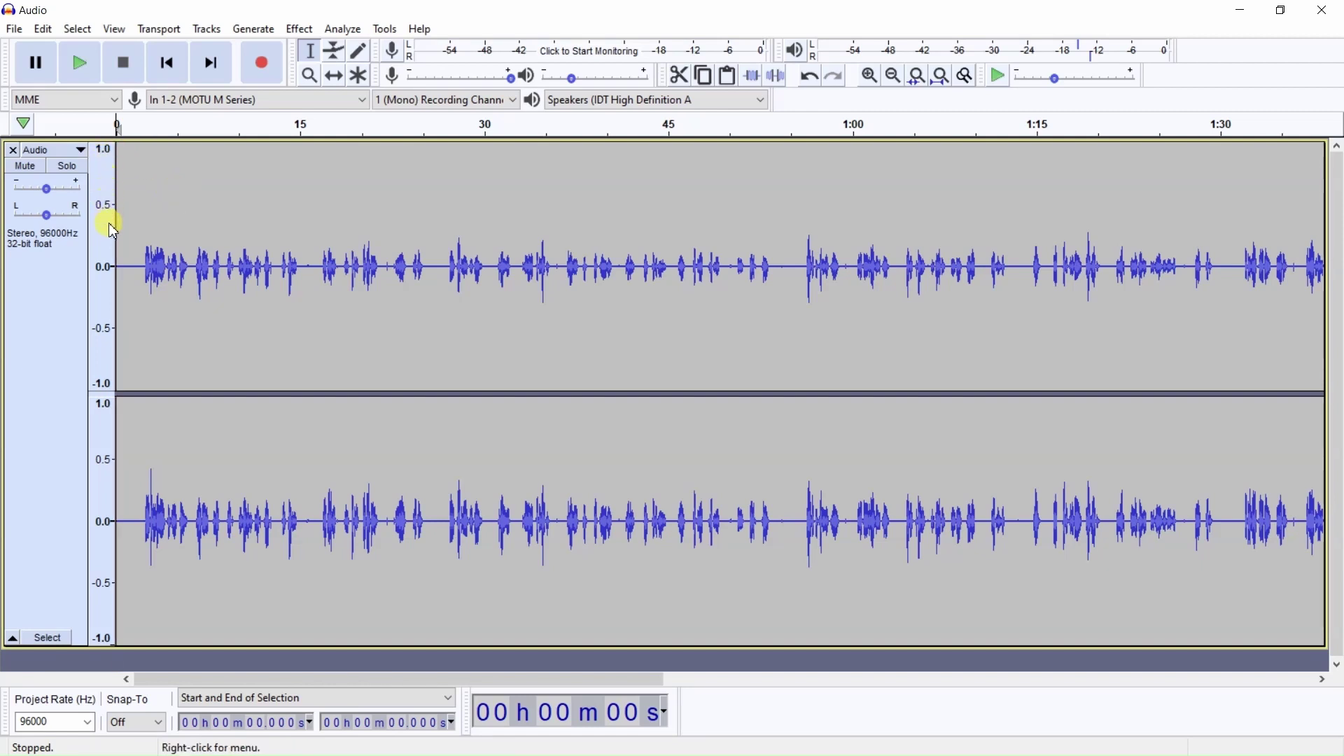
- Switch the track's vertical amplitude scale from Linear to dB
{"action": "right_click", "coordinate": [107, 184]}
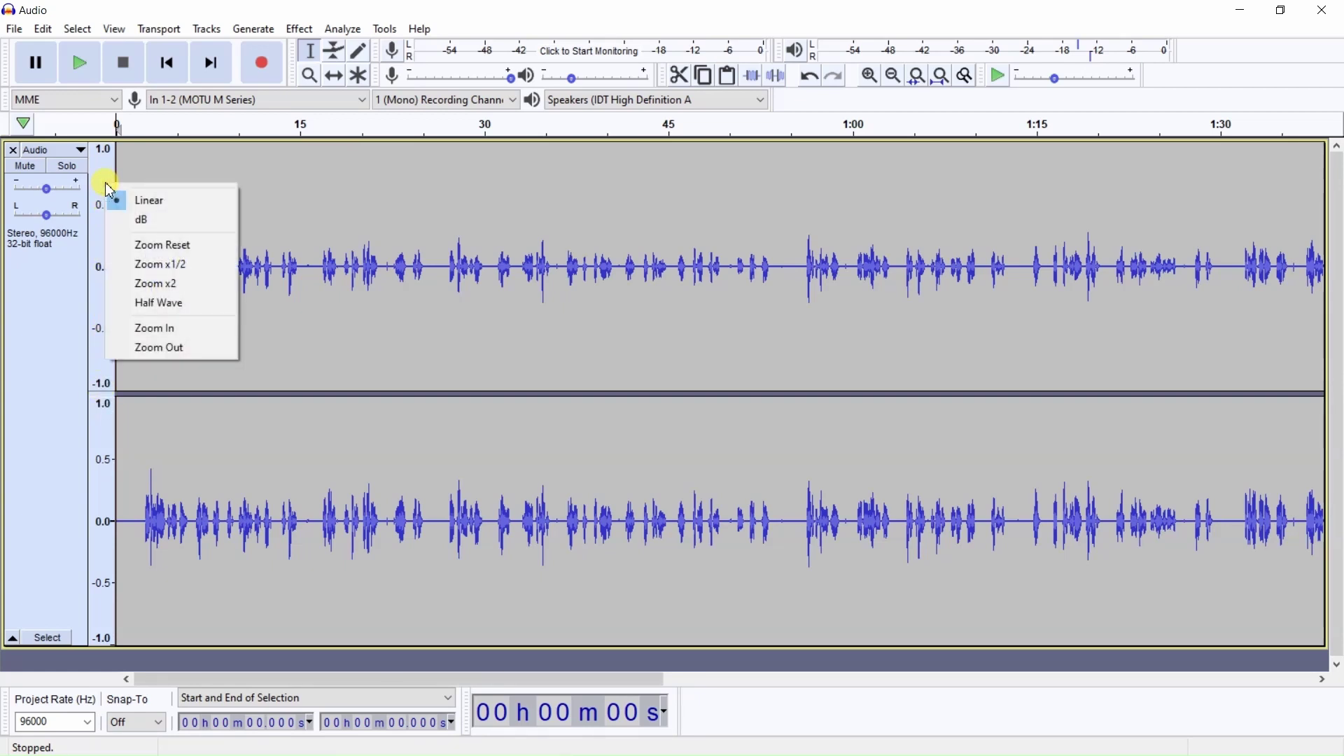
{"action": "left_click", "coordinate": [163, 223]}
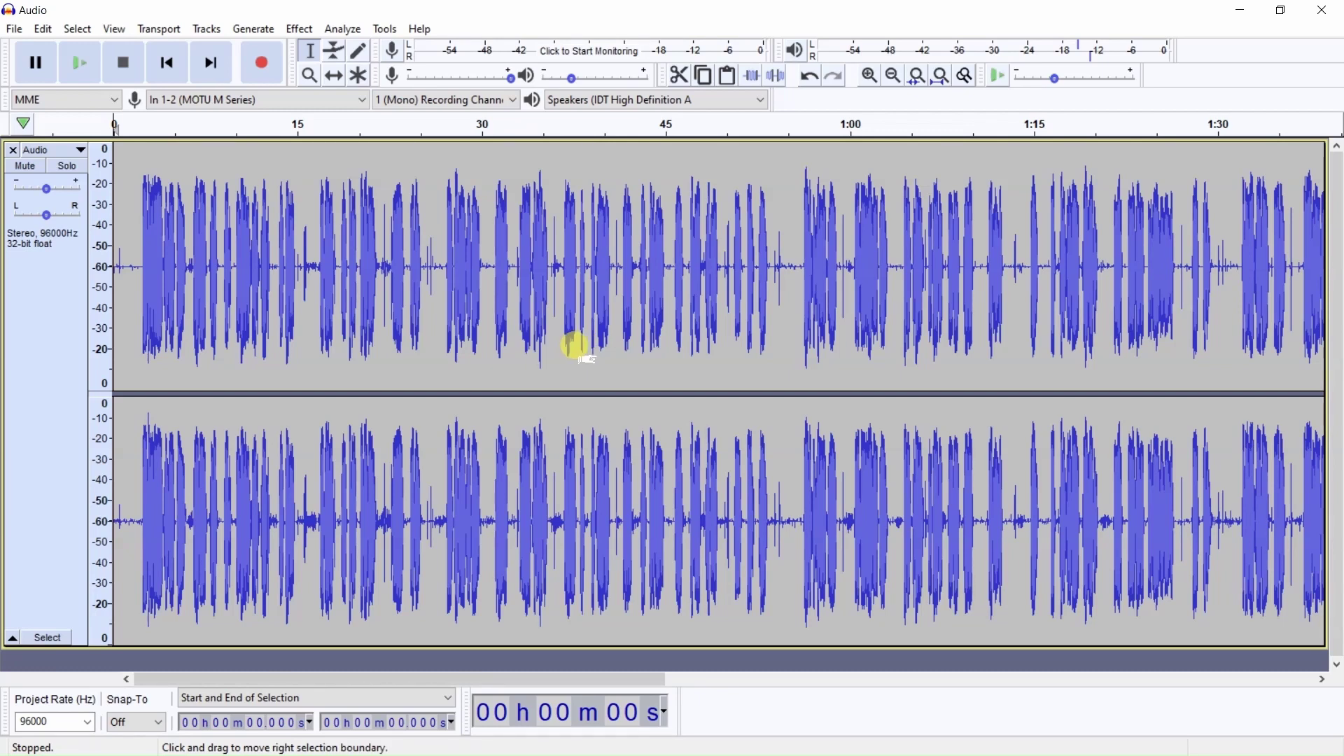
- Zoom the timeline and select the noise-only gap from 54.455 s to 56.238 s
{"action": "scroll", "coordinate": [575, 346], "scroll_direction": "up", "scroll_amount": 2, "text": "ctrl"}
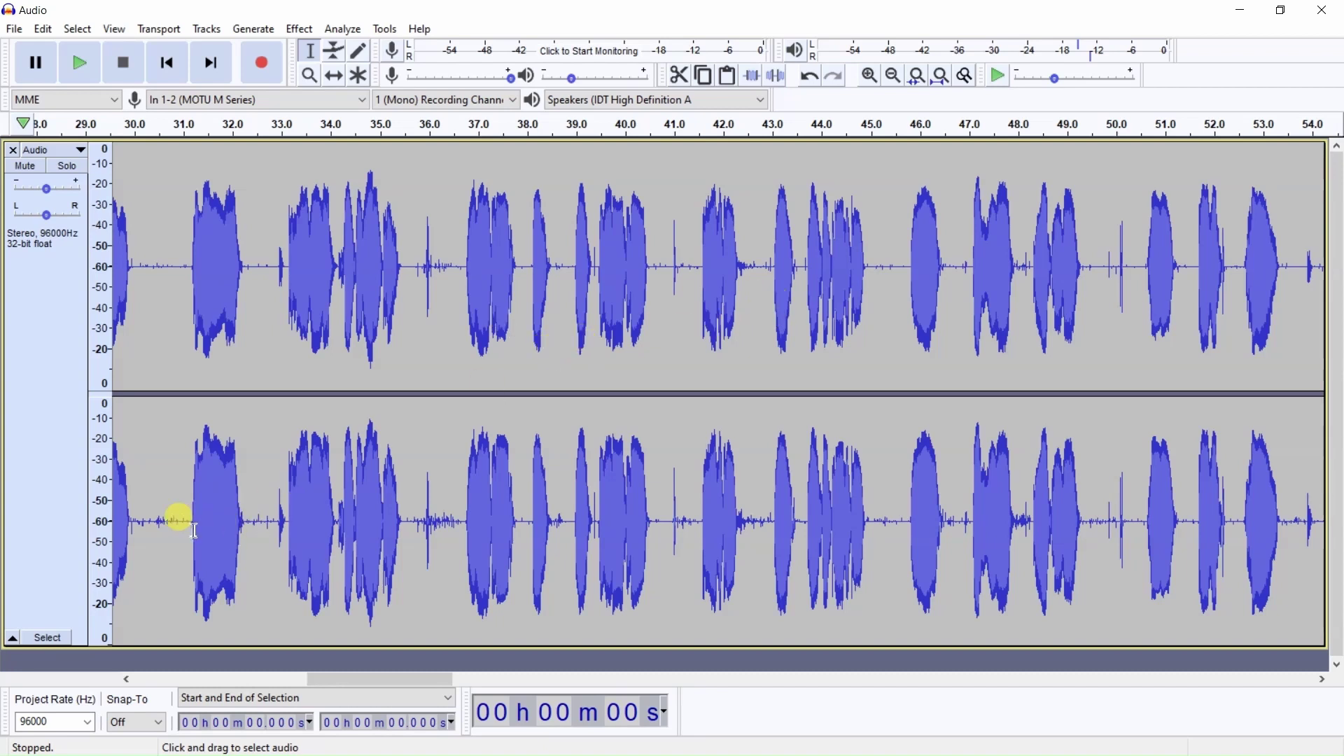
{"action": "left_click_drag", "start_coordinate": [140, 529], "coordinate": [189, 525]}
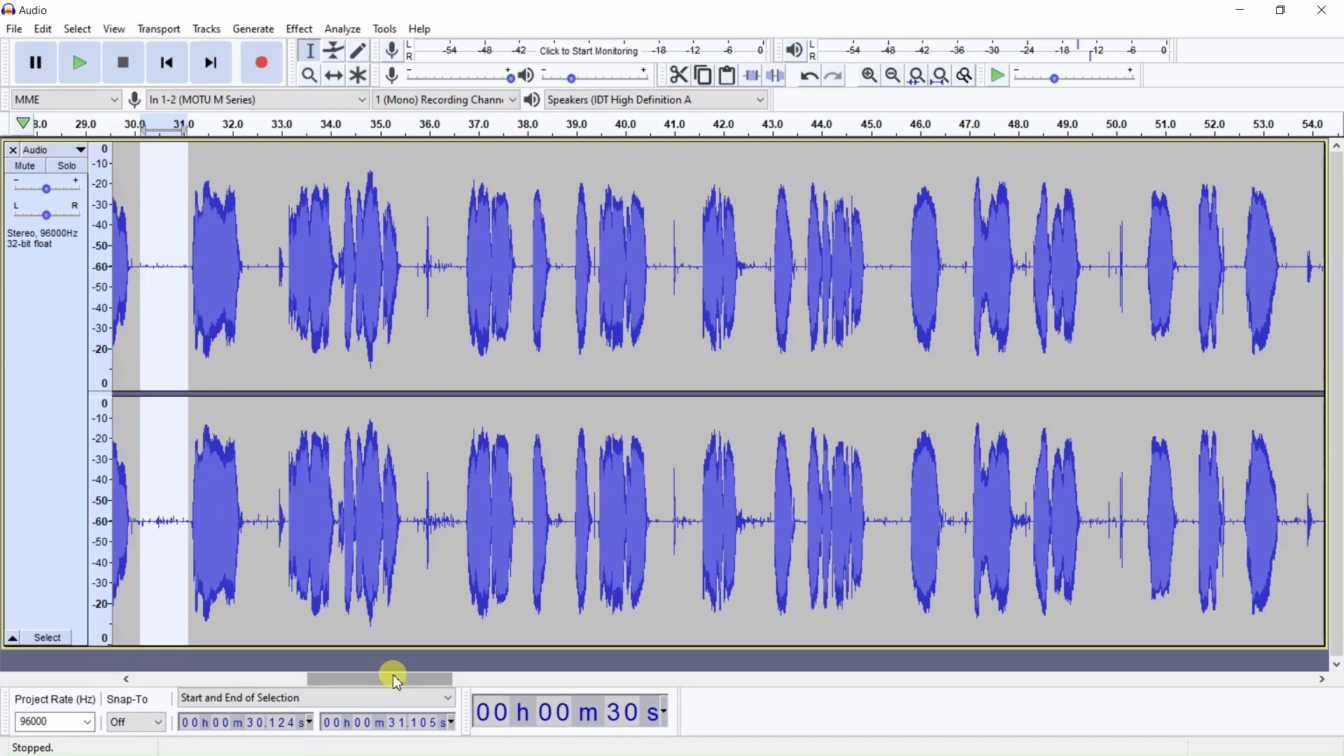
{"action": "left_click_drag", "start_coordinate": [390, 676], "coordinate": [501, 688]}
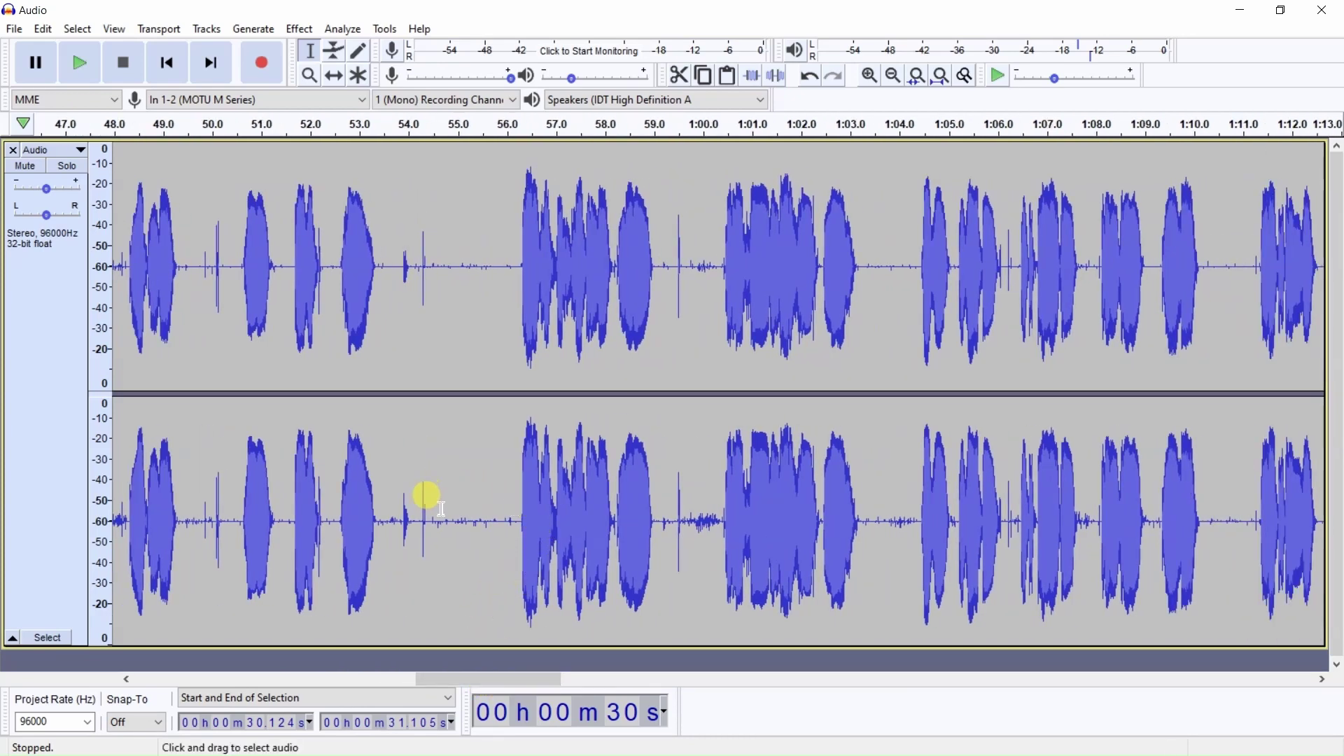
{"action": "left_click_drag", "start_coordinate": [430, 507], "coordinate": [519, 530]}
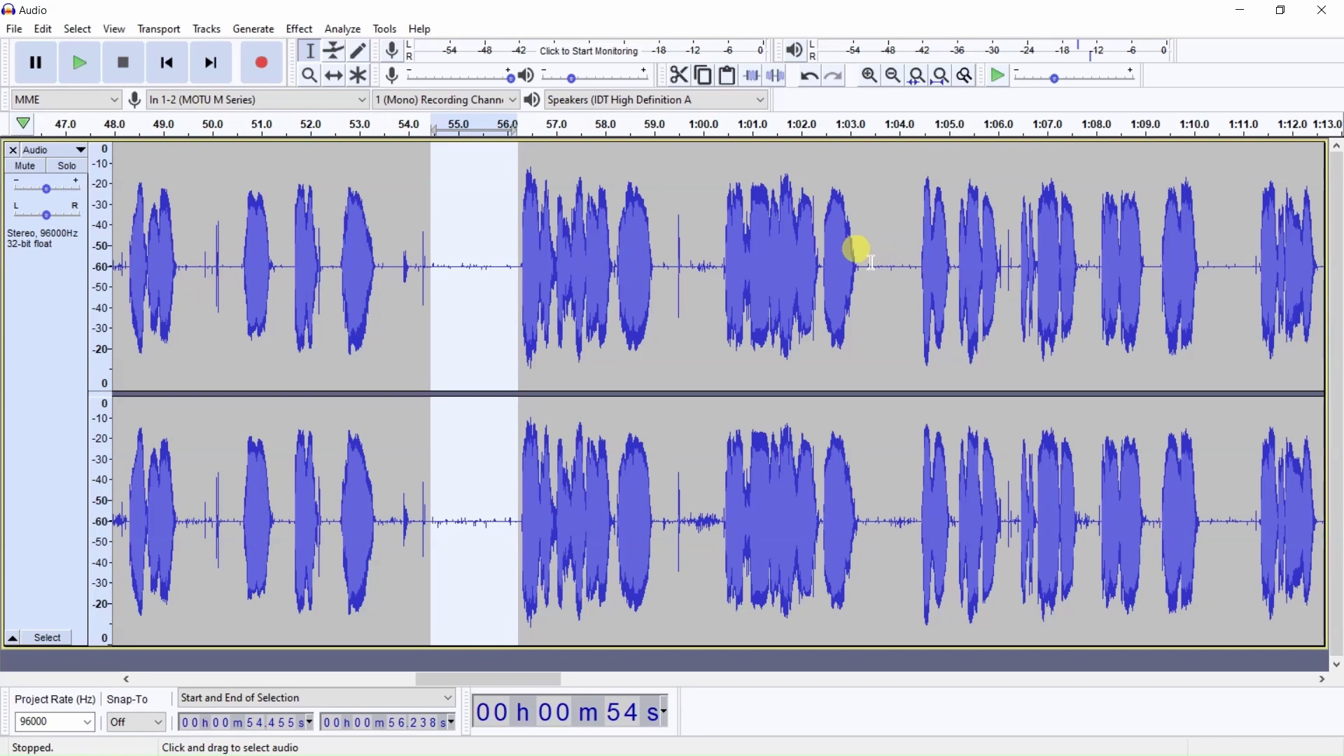
- In Noise Reduction, capture a noise profile from the selected 54.455–56.238 s gap
{"action": "left_click", "coordinate": [298, 32]}
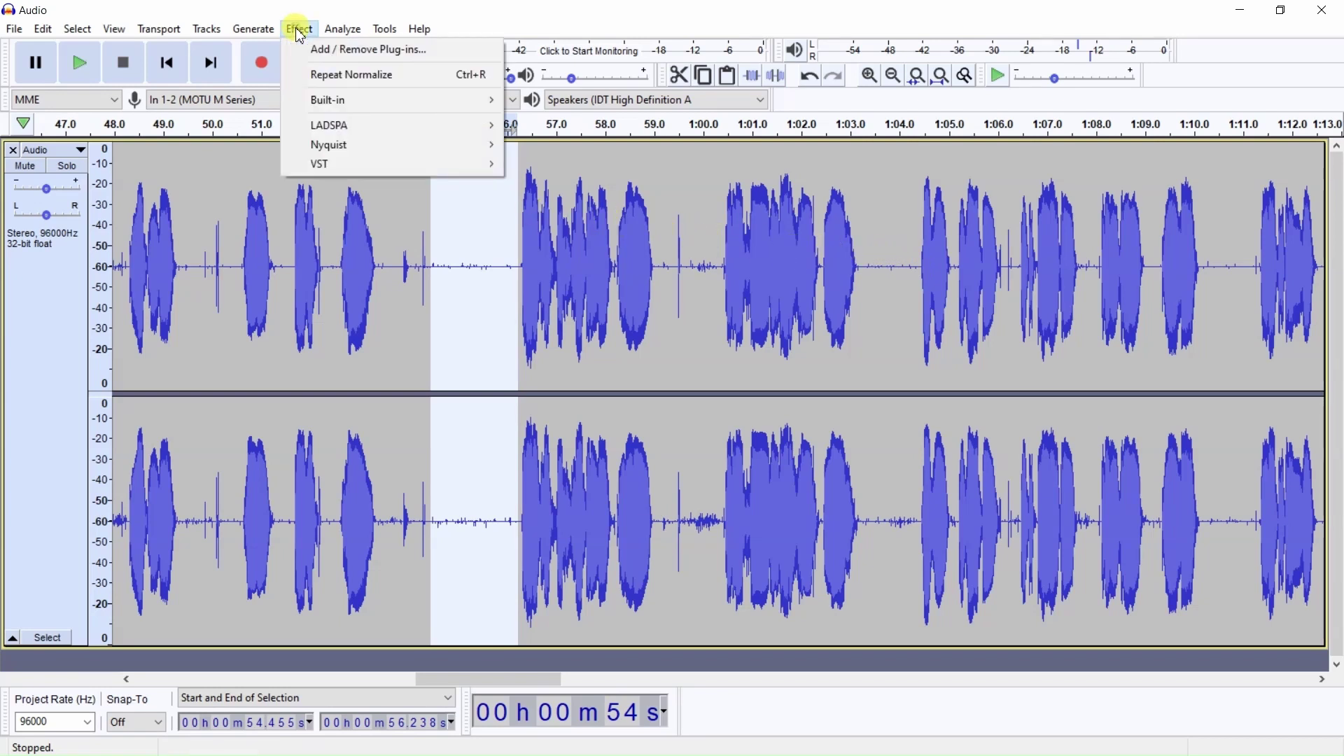
{"action": "mouse_move", "coordinate": [333, 106]}
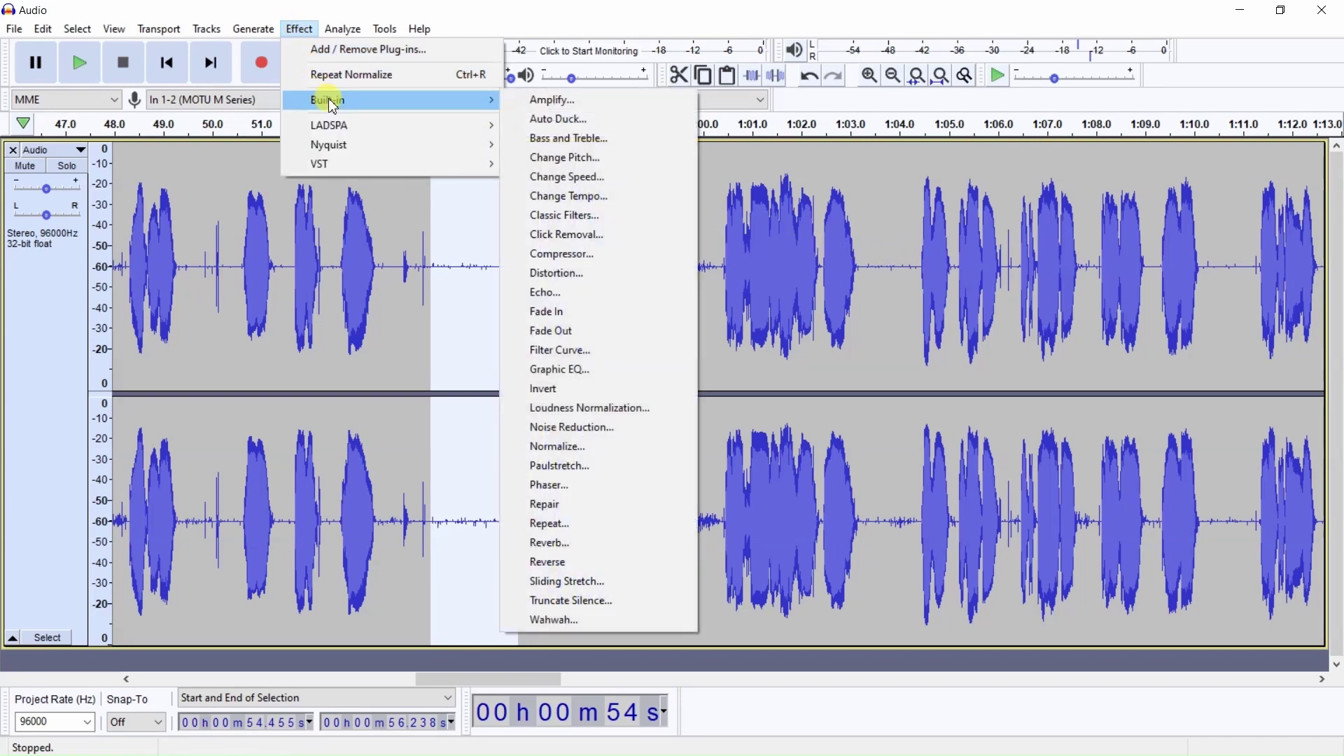
{"action": "left_click", "coordinate": [572, 426]}
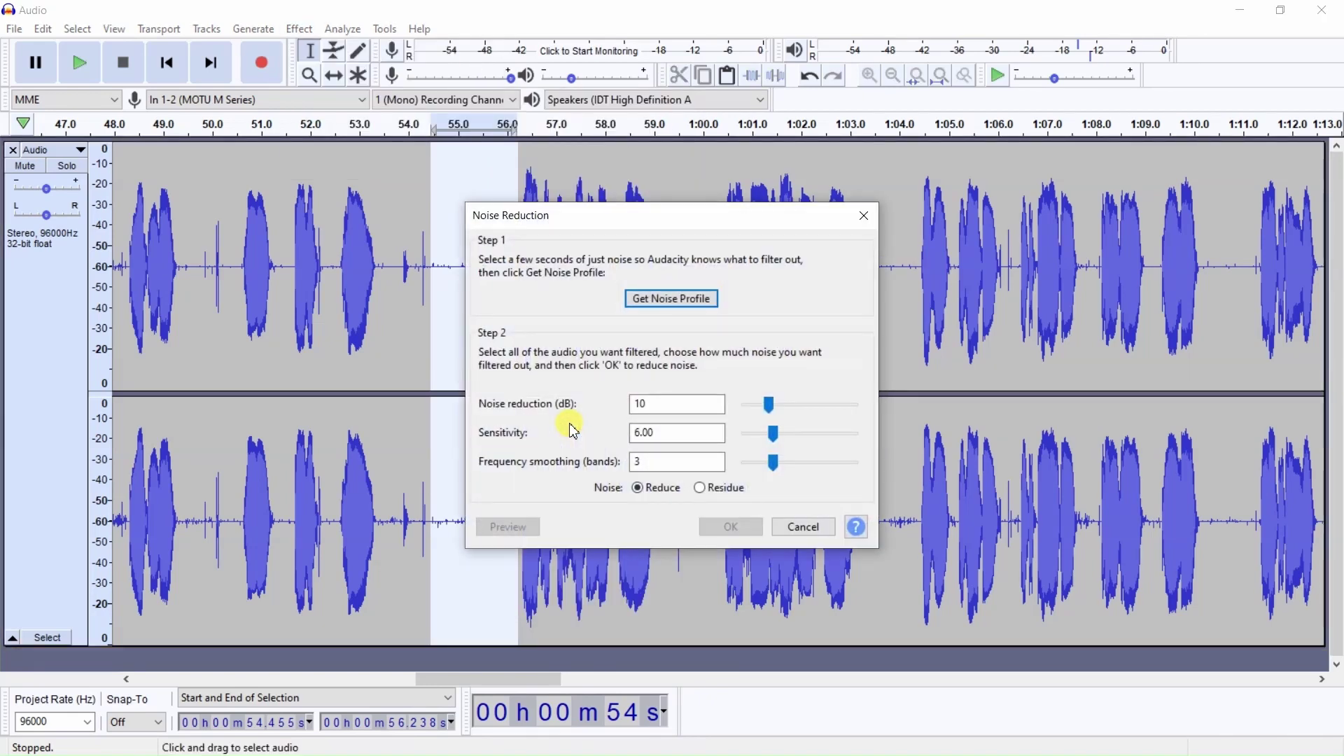
{"action": "left_click", "coordinate": [669, 301]}
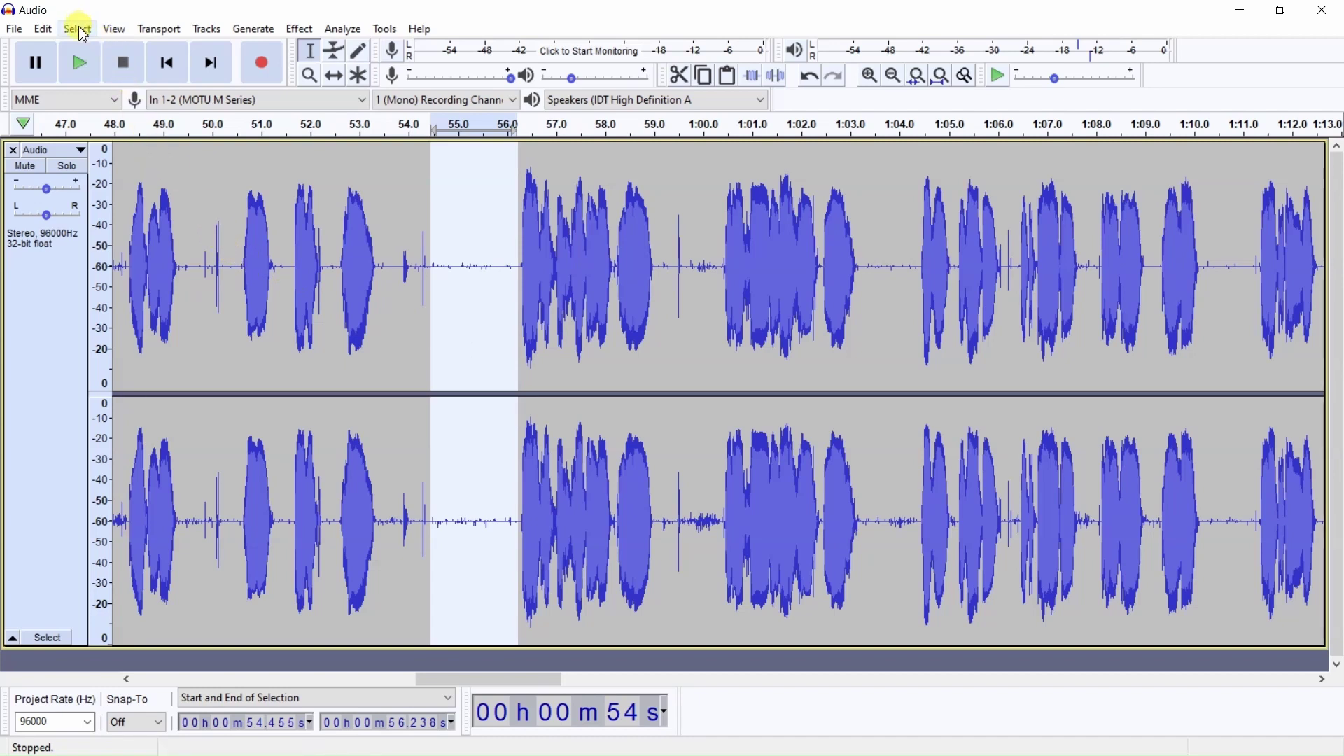
- Select the whole recording and set Noise Reduction to 10 dB, sensitivity 6.00, smoothing 3
{"action": "left_click", "coordinate": [79, 30]}
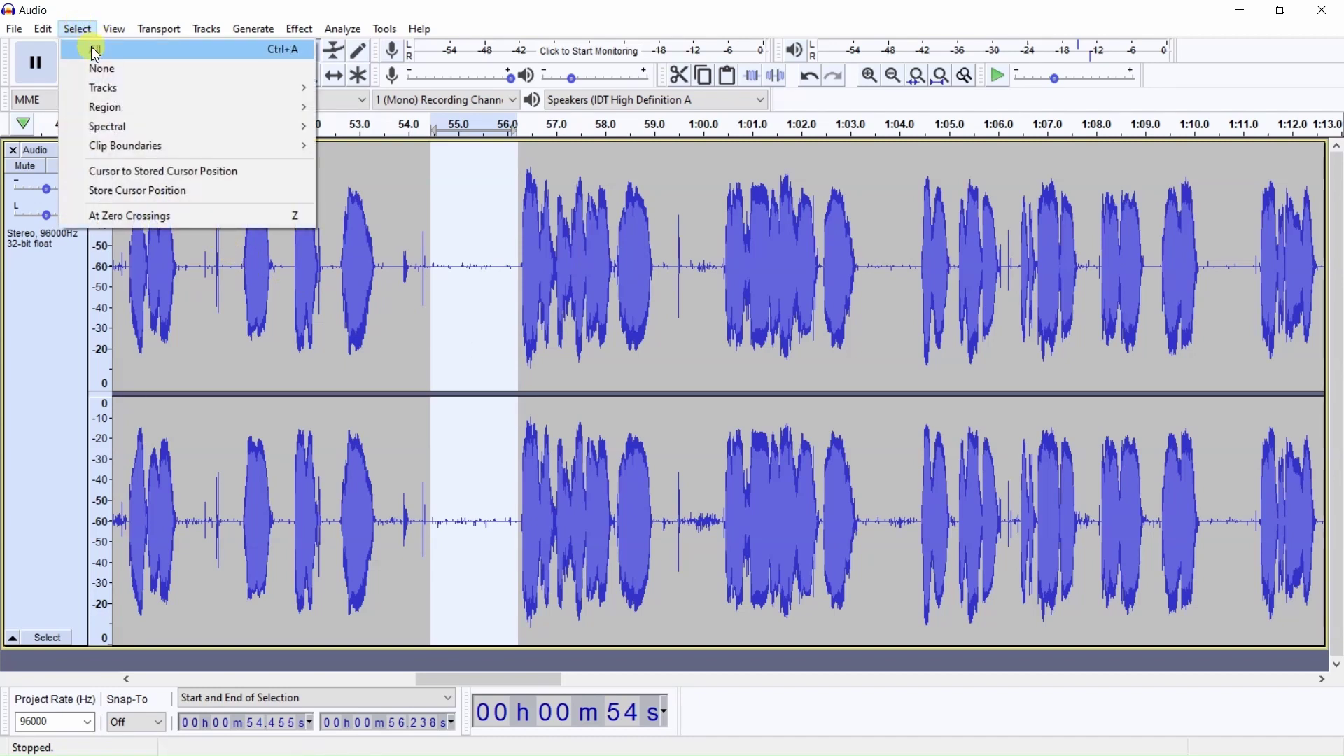
{"action": "left_click", "coordinate": [96, 51]}
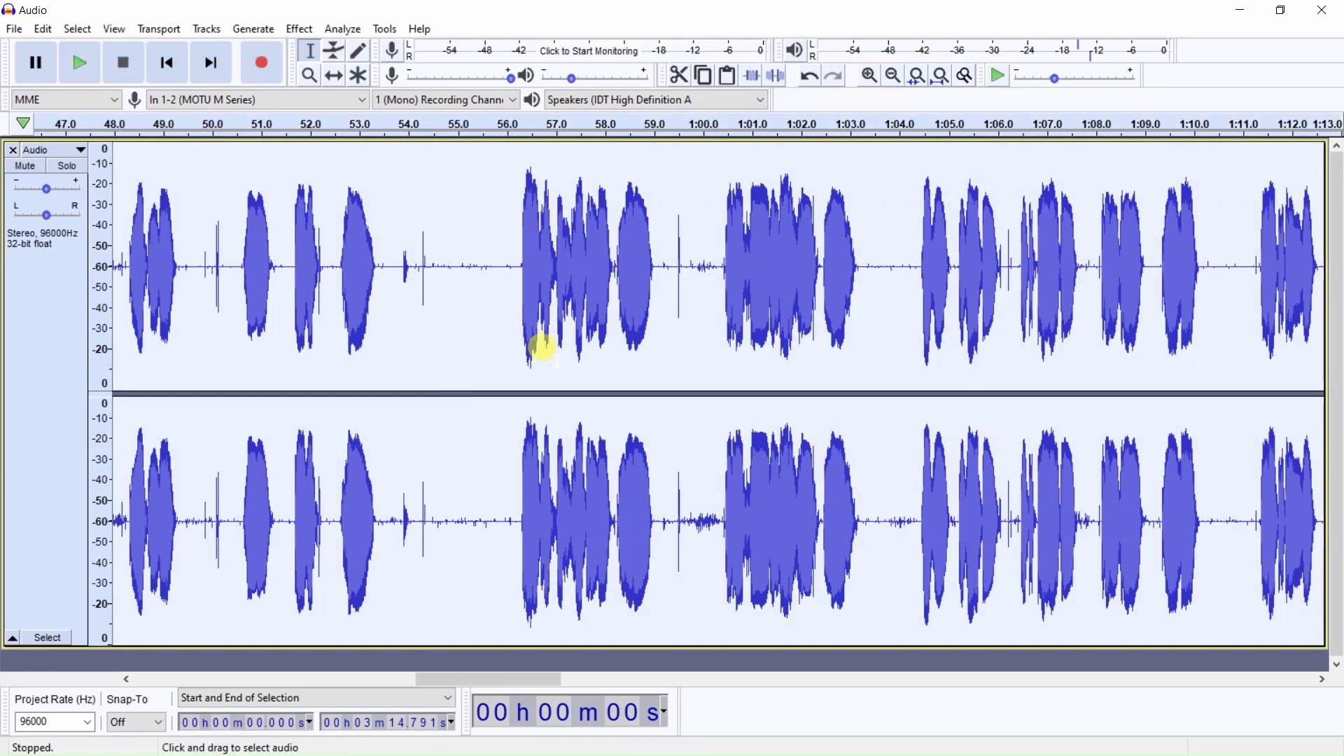
{"action": "left_click", "coordinate": [301, 31]}
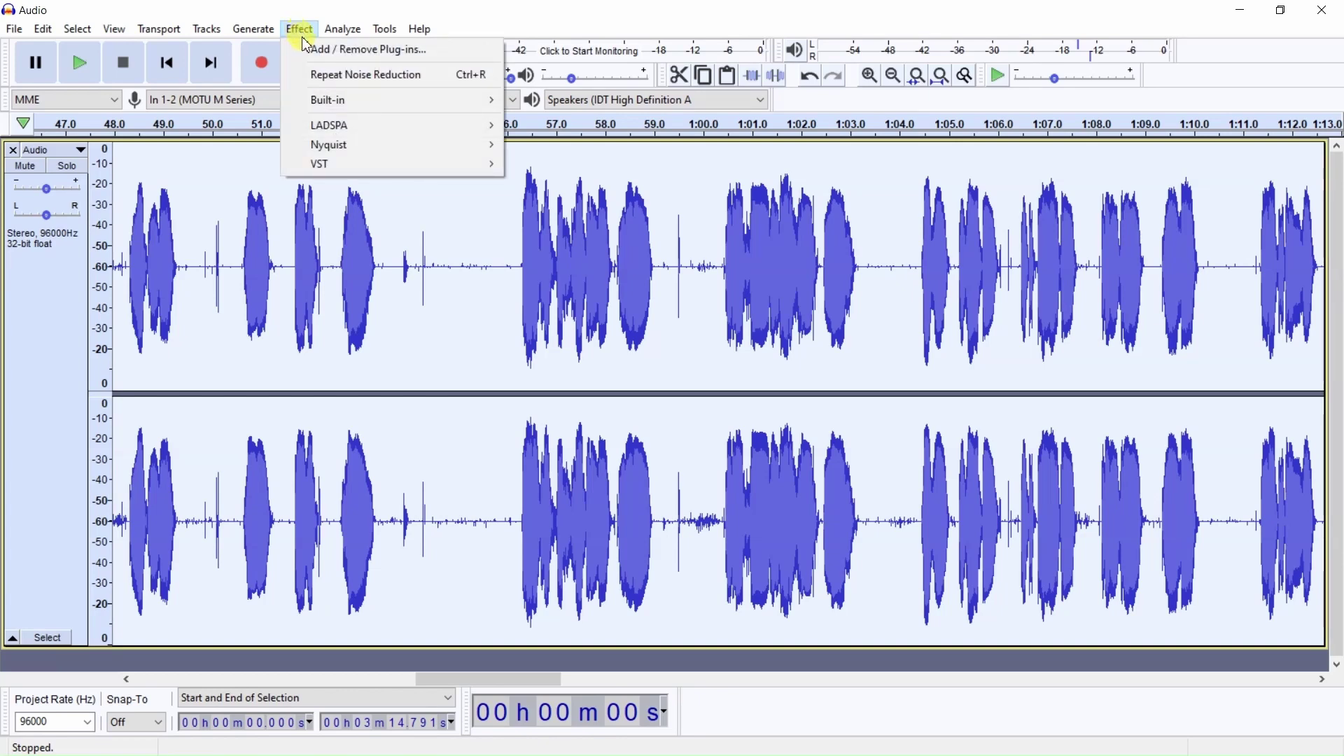
{"action": "mouse_move", "coordinate": [337, 106]}
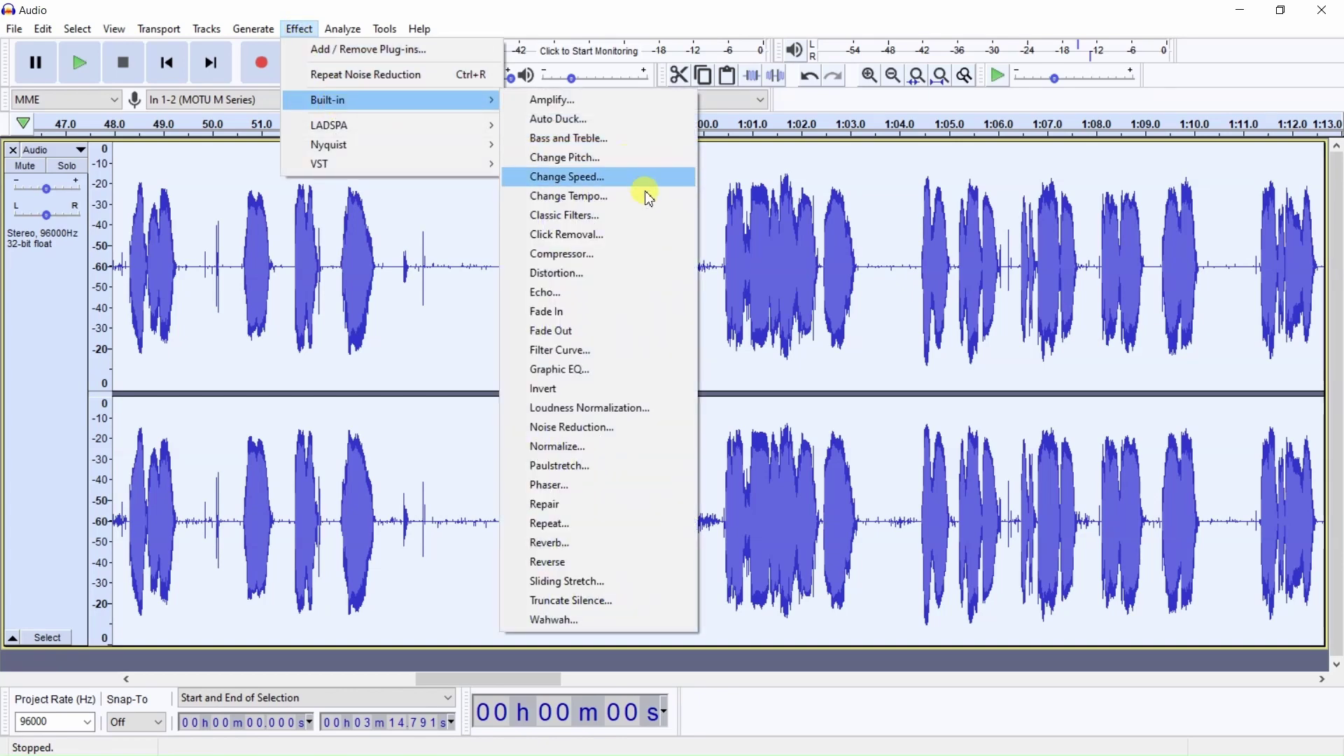
{"action": "left_click", "coordinate": [616, 429]}
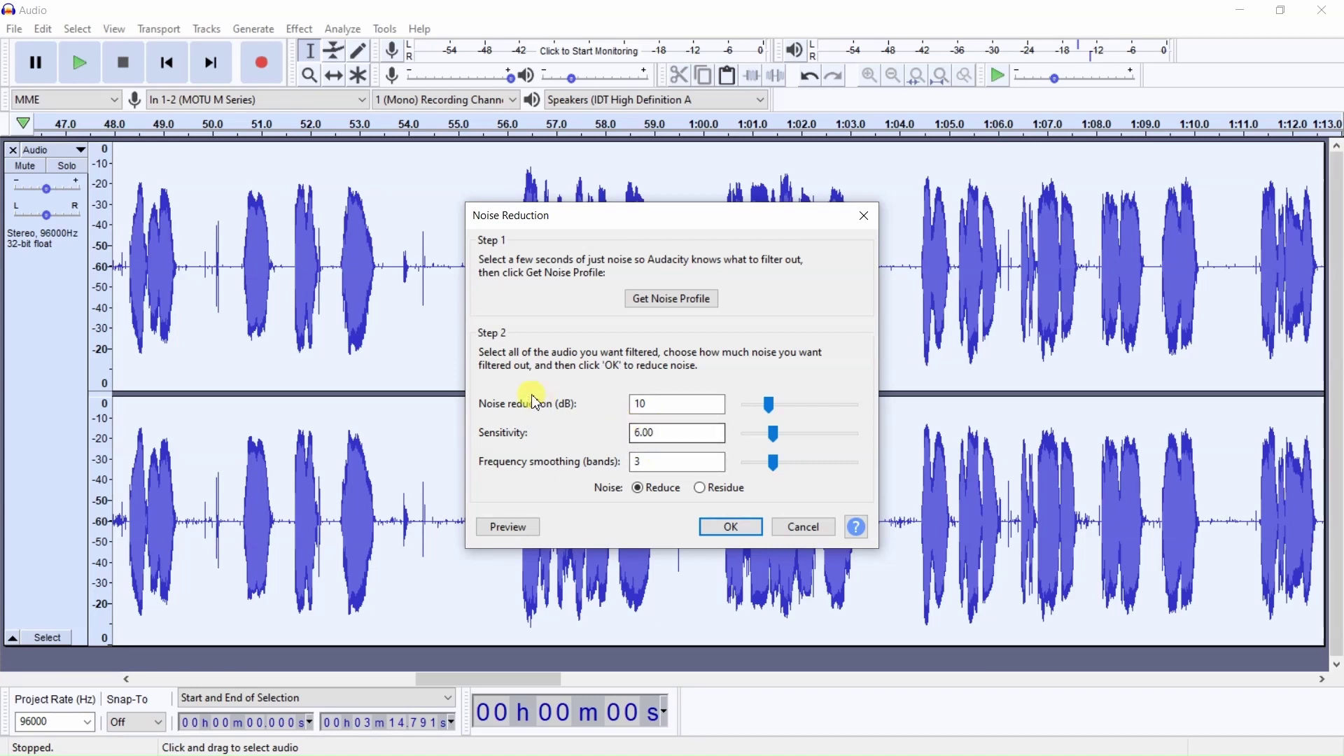
{"action": "mouse_move", "coordinate": [767, 409]}
{"action": "left_mouse_down"}
{"action": "mouse_move", "coordinate": [804, 403]}
{"action": "mouse_move", "coordinate": [767, 402]}
{"action": "left_mouse_up"}
{"action": "left_click", "coordinate": [640, 404]}
{"action": "mouse_move", "coordinate": [773, 414]}
{"action": "left_mouse_down"}
{"action": "mouse_move", "coordinate": [807, 416]}
{"action": "mouse_move", "coordinate": [769, 415]}
{"action": "left_mouse_up"}
{"action": "mouse_move", "coordinate": [769, 405]}
{"action": "left_mouse_down"}
{"action": "mouse_move", "coordinate": [861, 412]}
{"action": "mouse_move", "coordinate": [768, 404]}
{"action": "left_mouse_up"}
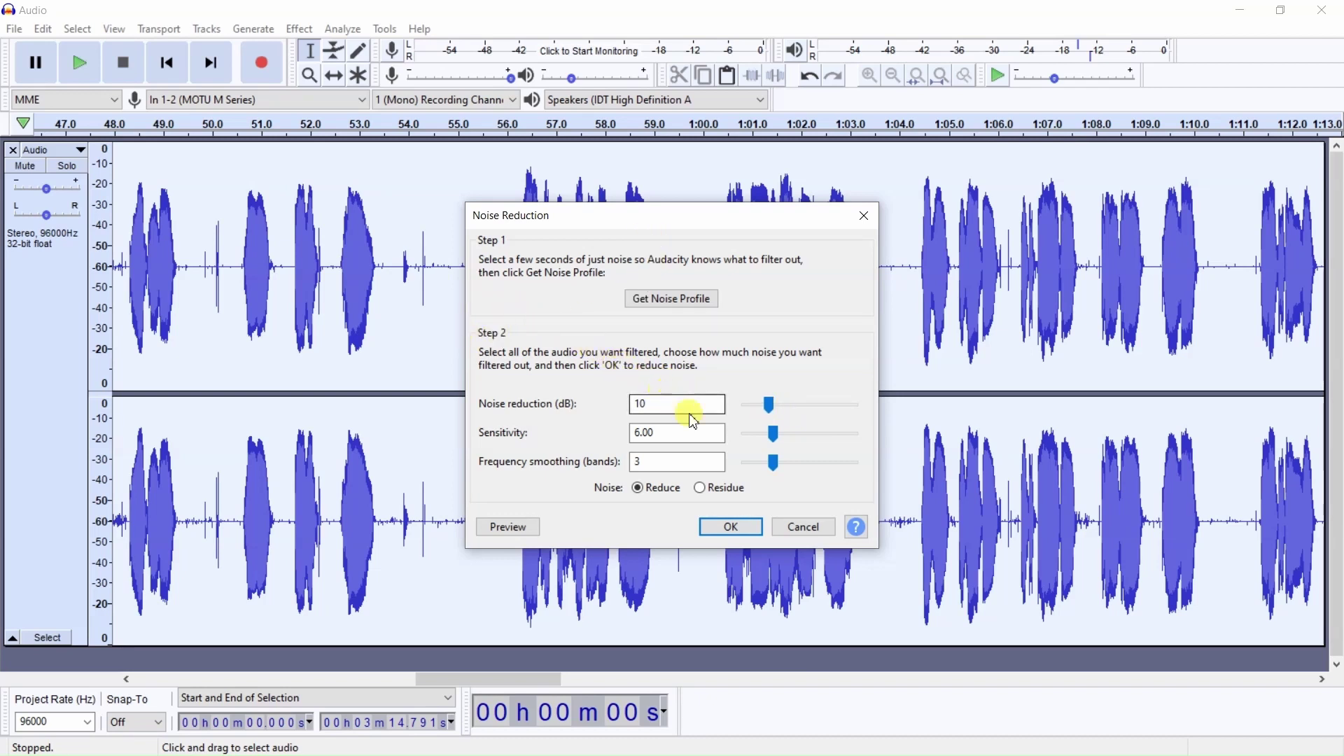
- Apply the 10 dB noise reduction to the entire recording
{"action": "left_click", "coordinate": [732, 528]}
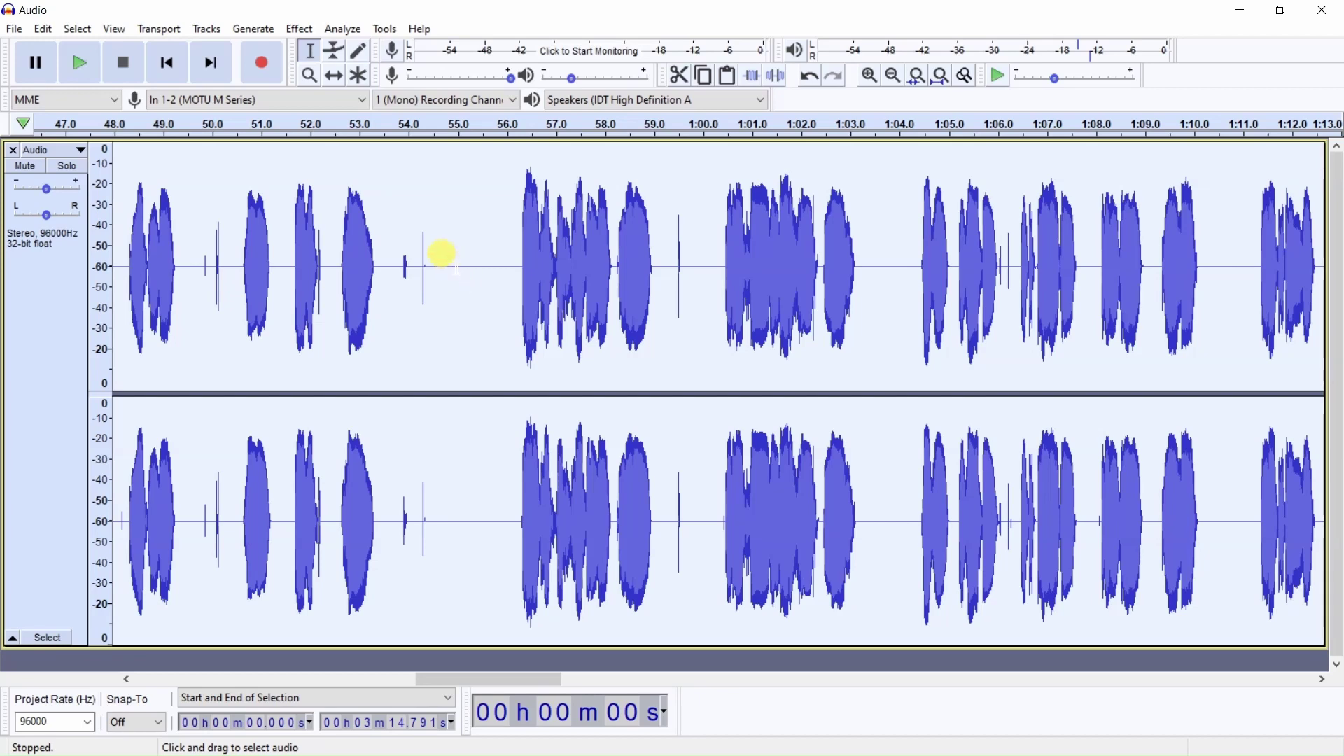
- Select the 54.92–55.69 s gap and measure its foreground volume in Contrast Analysis (-80.53 dB)
{"action": "left_click_drag", "start_coordinate": [455, 268], "coordinate": [493, 269]}
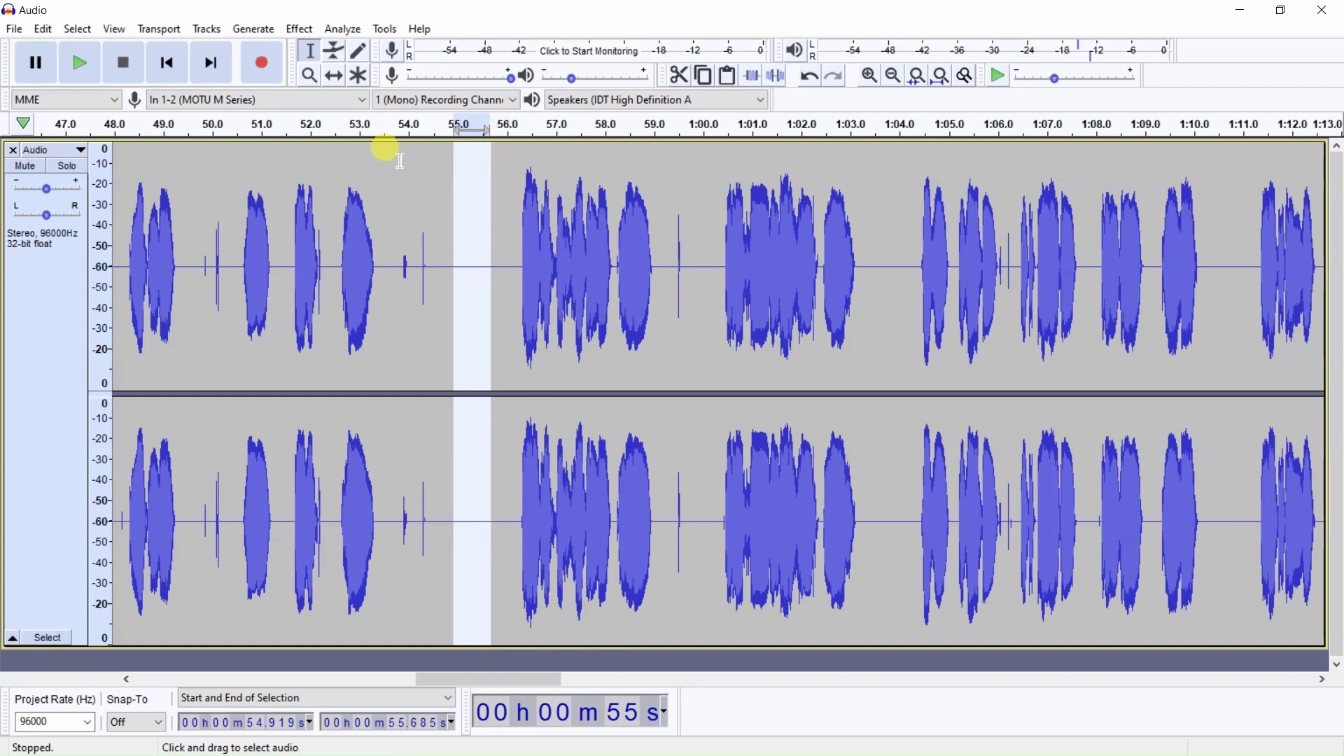
{"action": "left_click", "coordinate": [339, 31]}
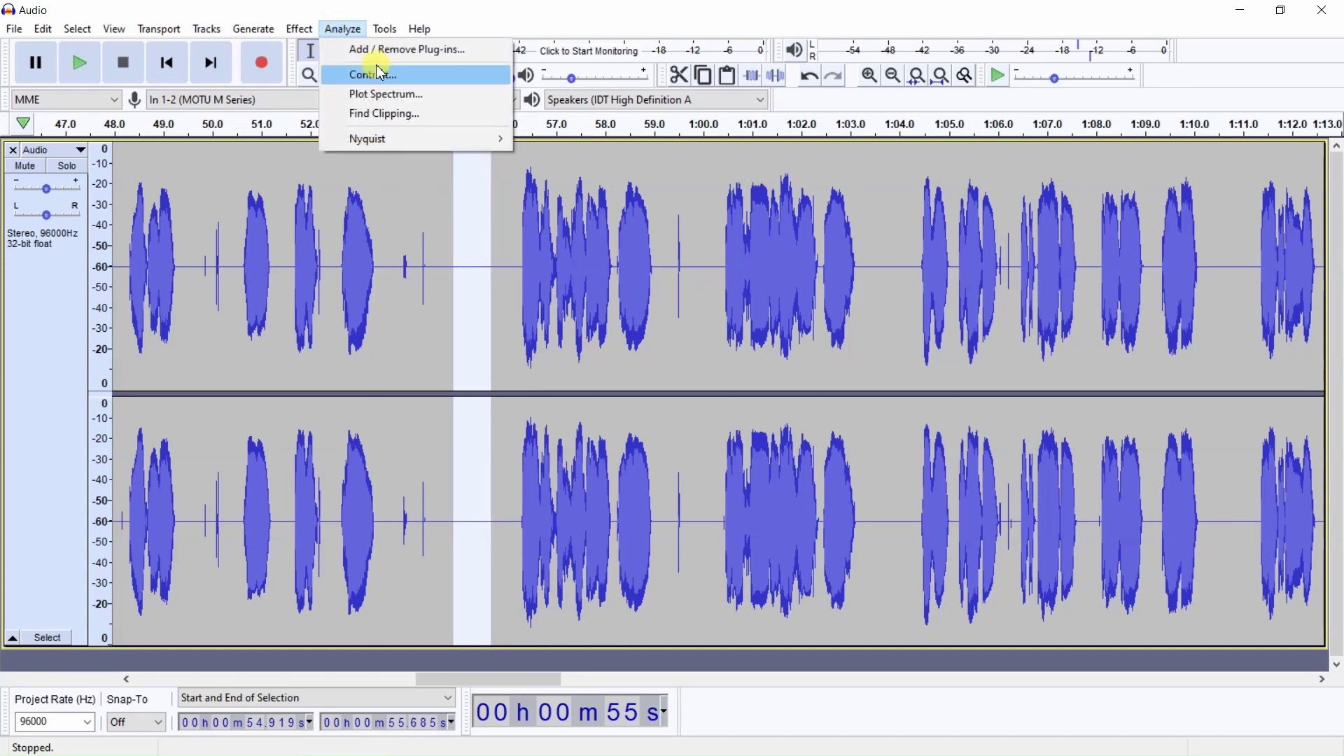
{"action": "left_click", "coordinate": [379, 73]}
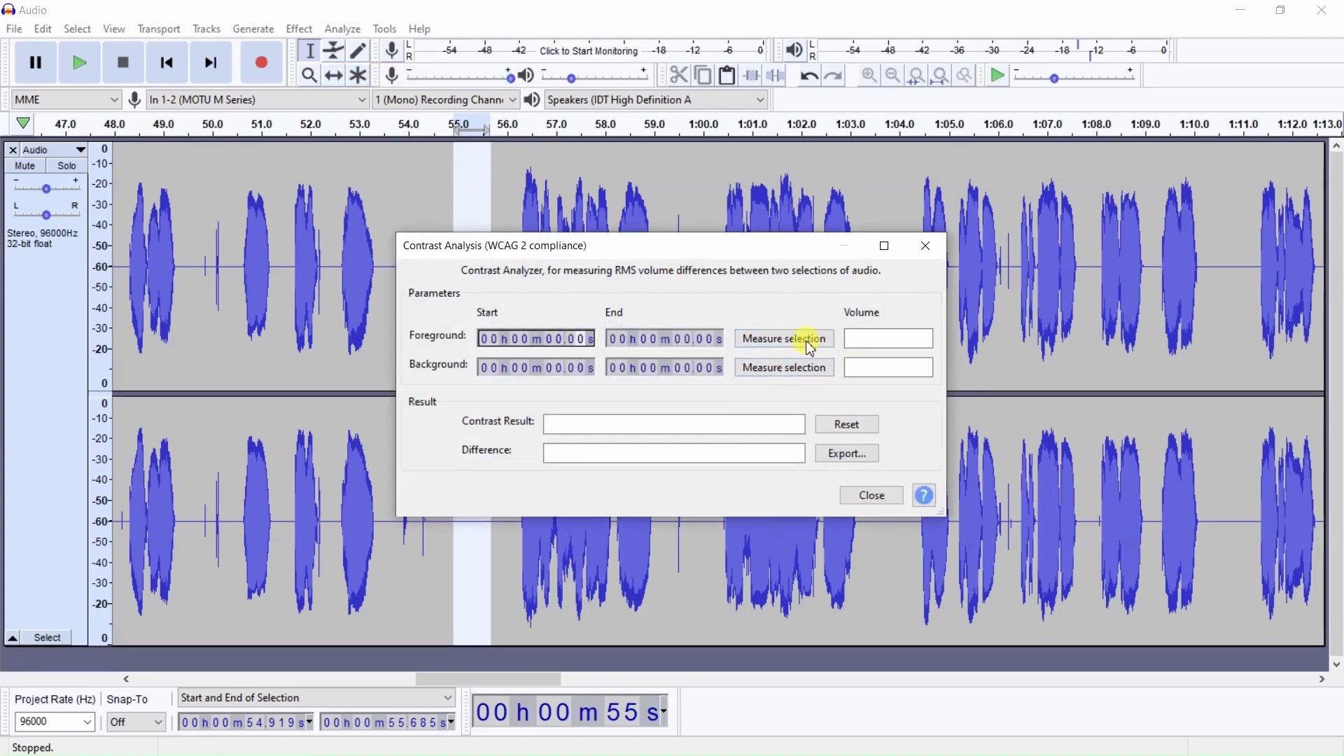
{"action": "left_click", "coordinate": [810, 348]}
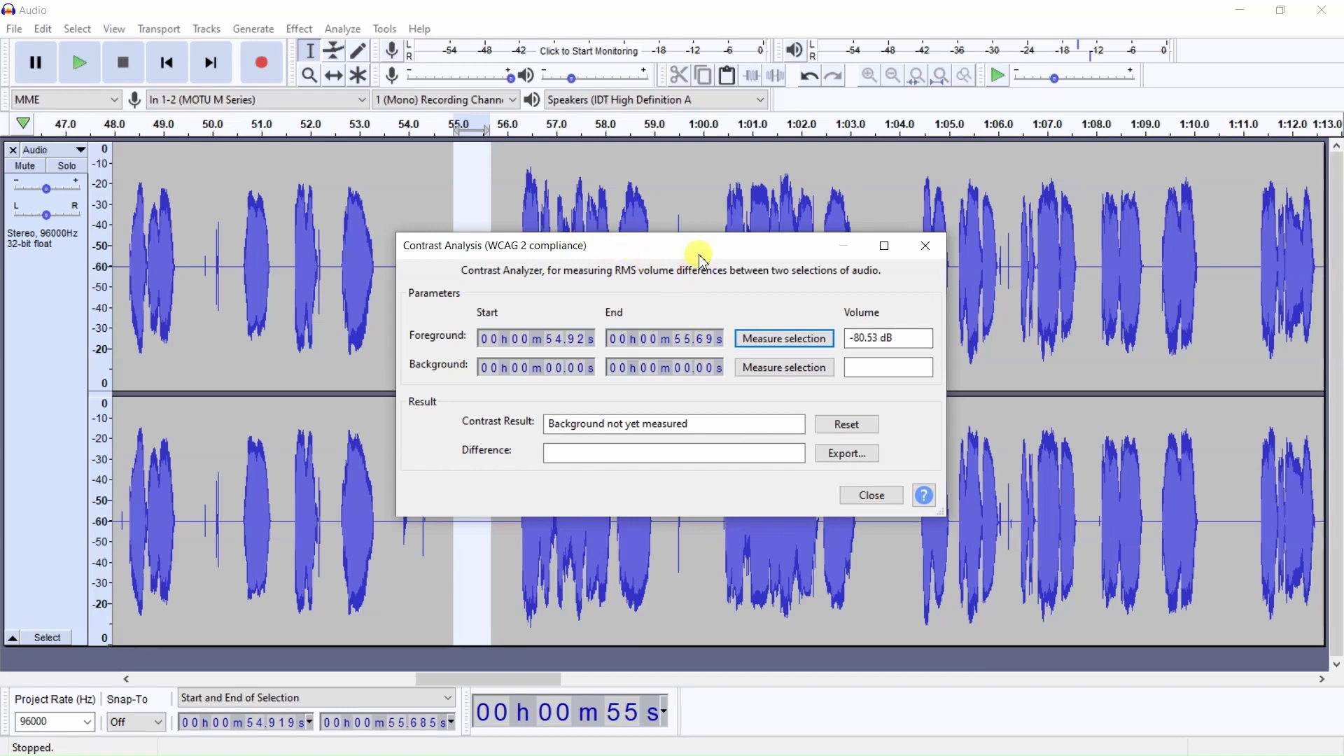
{"action": "left_click", "coordinate": [782, 352]}
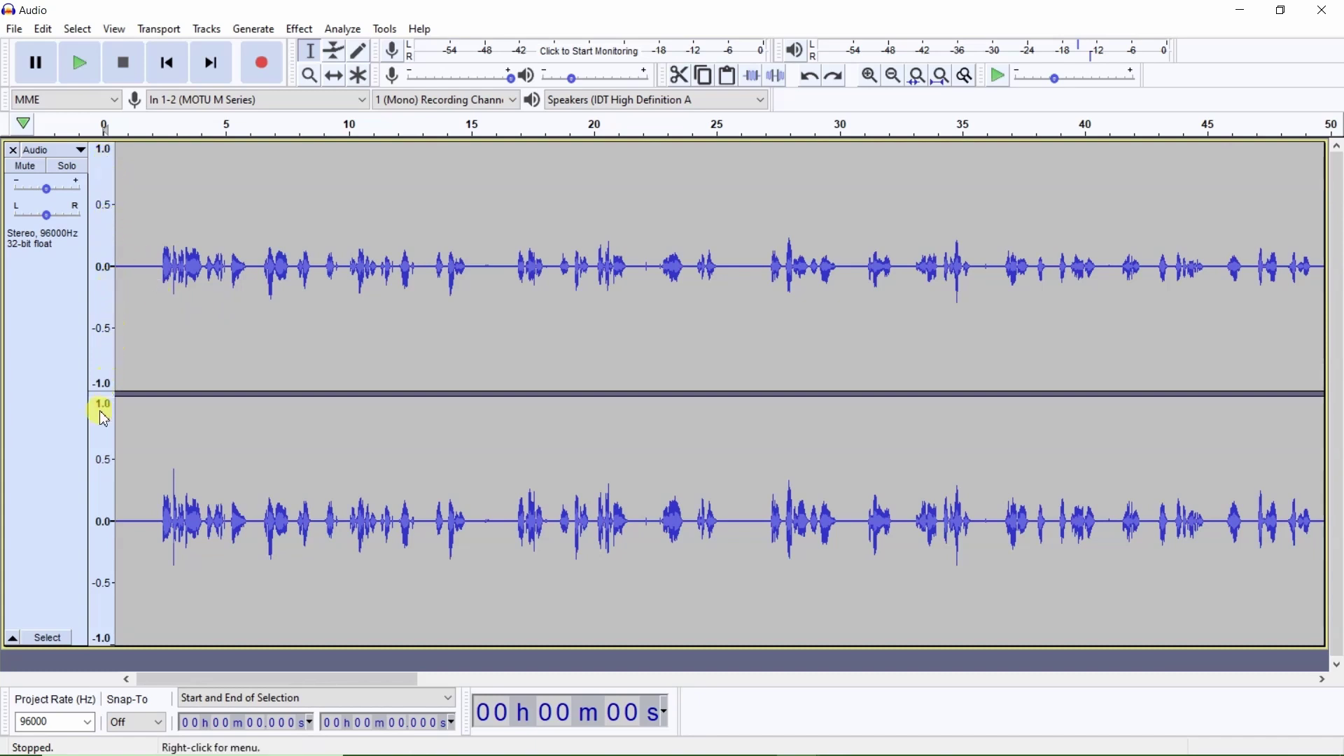
- Switch the scale back to dB and zoom in around 24 s on the 18–30 s speech
{"action": "right_click", "coordinate": [102, 195]}
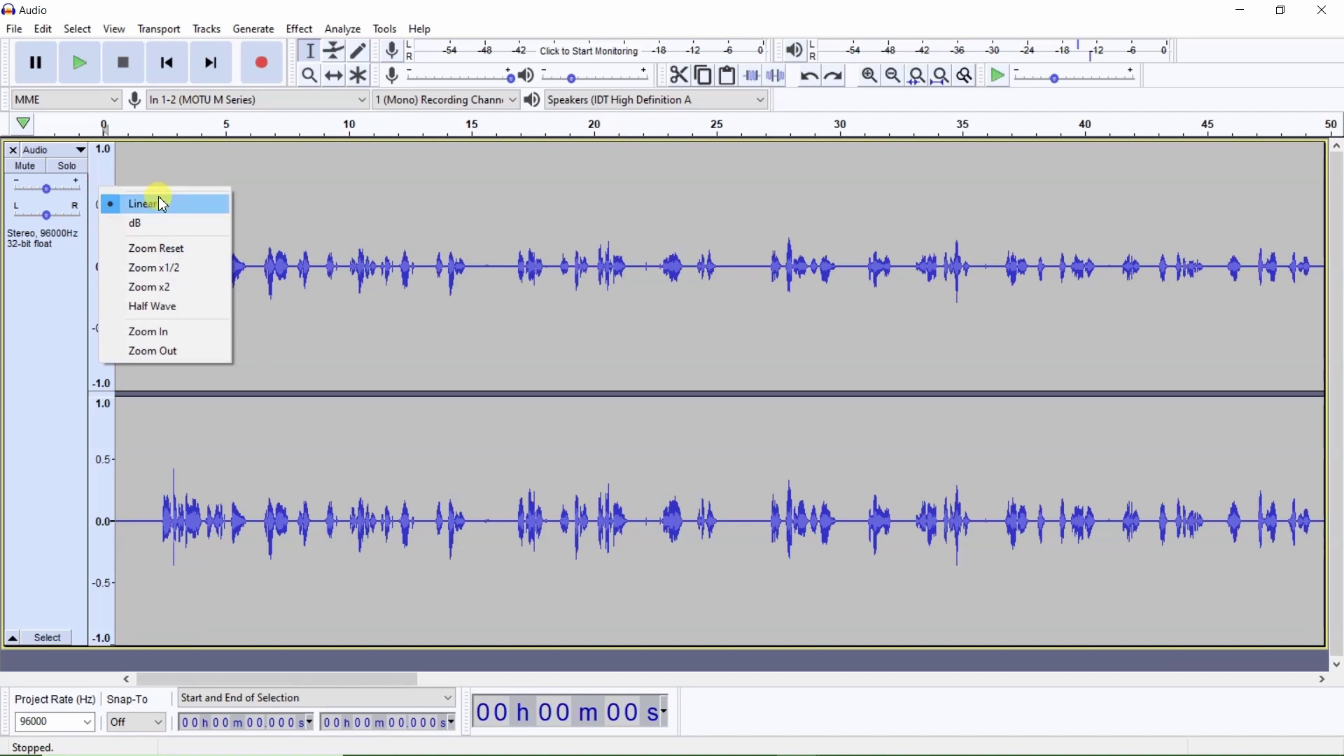
{"action": "left_click", "coordinate": [156, 224]}
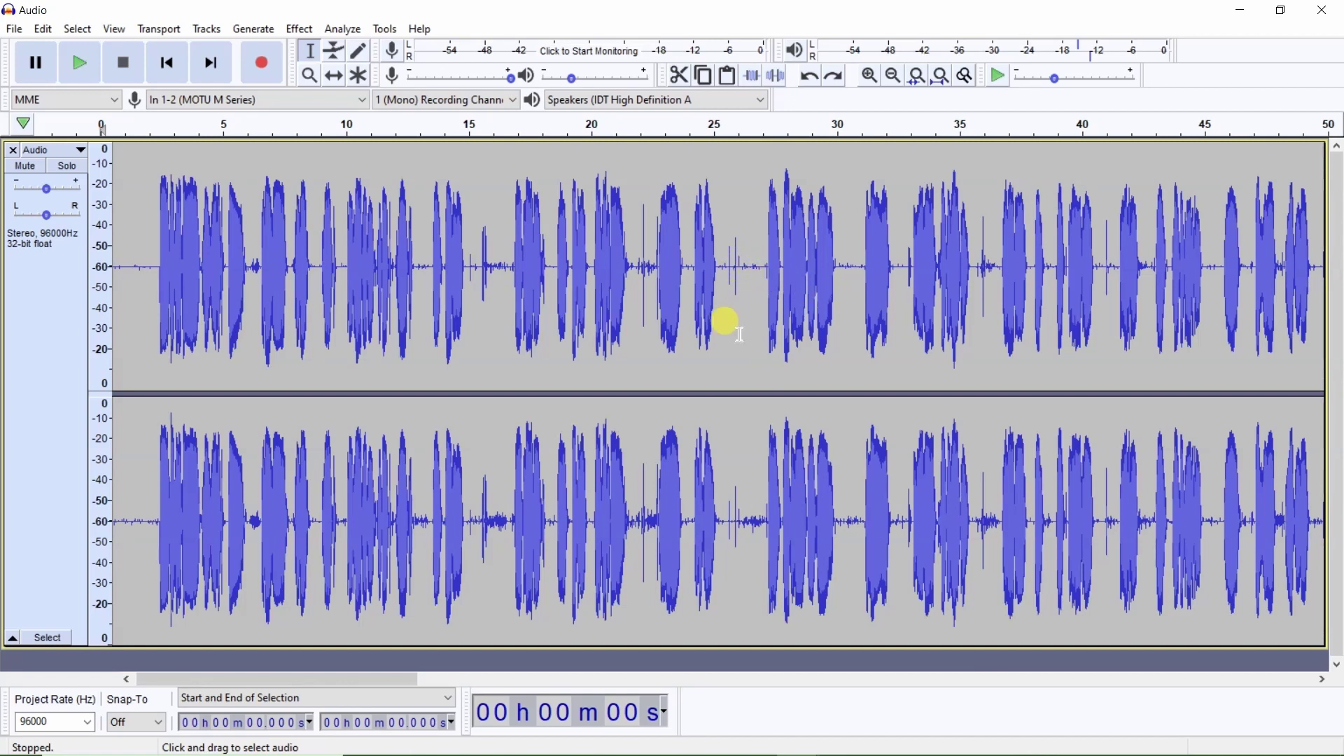
{"action": "left_click", "coordinate": [683, 353]}
{"action": "key", "text": "ctrl+1"}
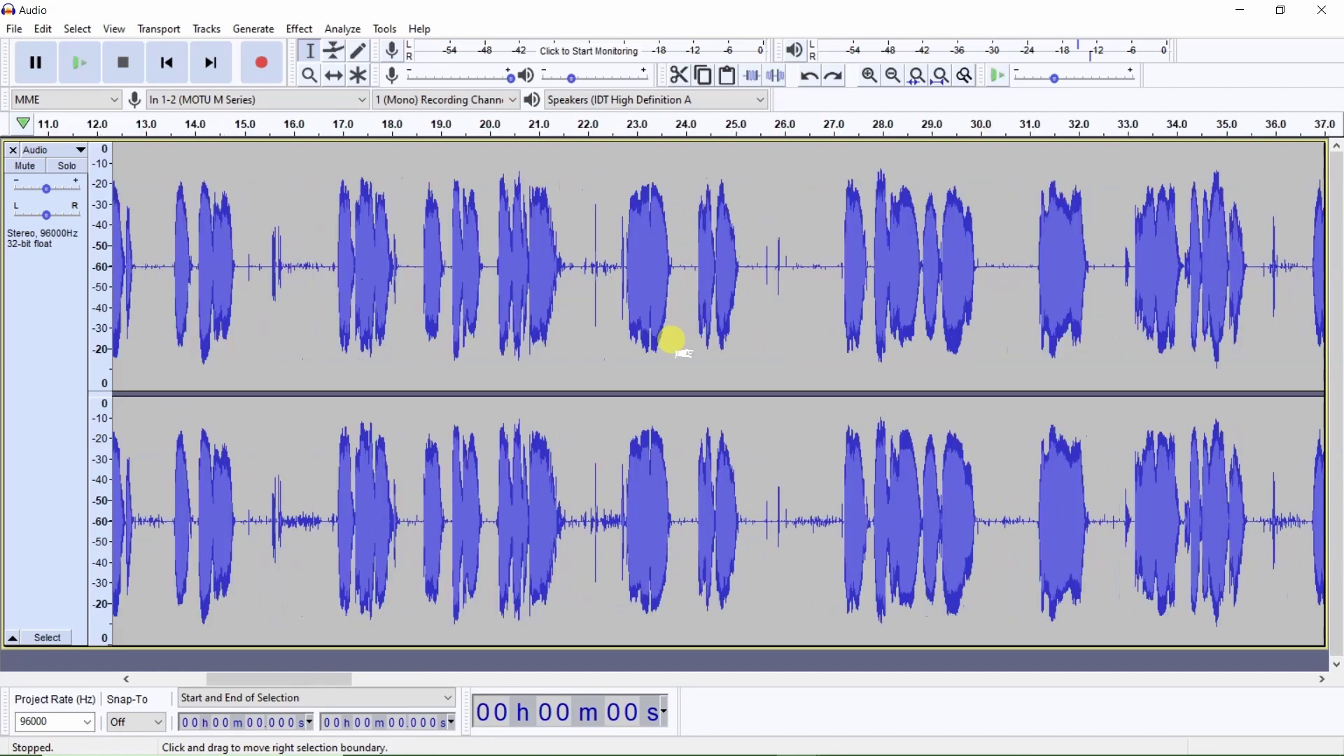
{"action": "key", "text": "ctrl+1"}
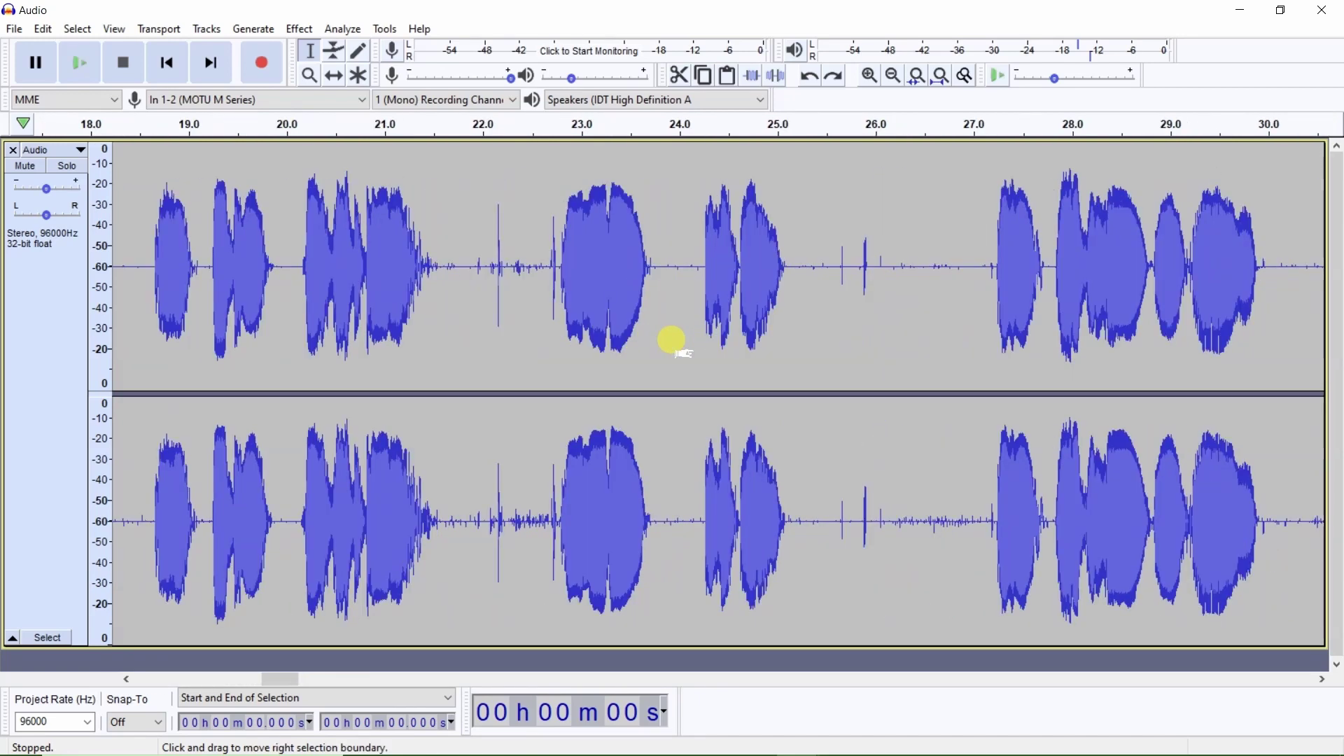
{"action": "key", "text": "ctrl+1"}
{"action": "key", "text": "ctrl+3"}
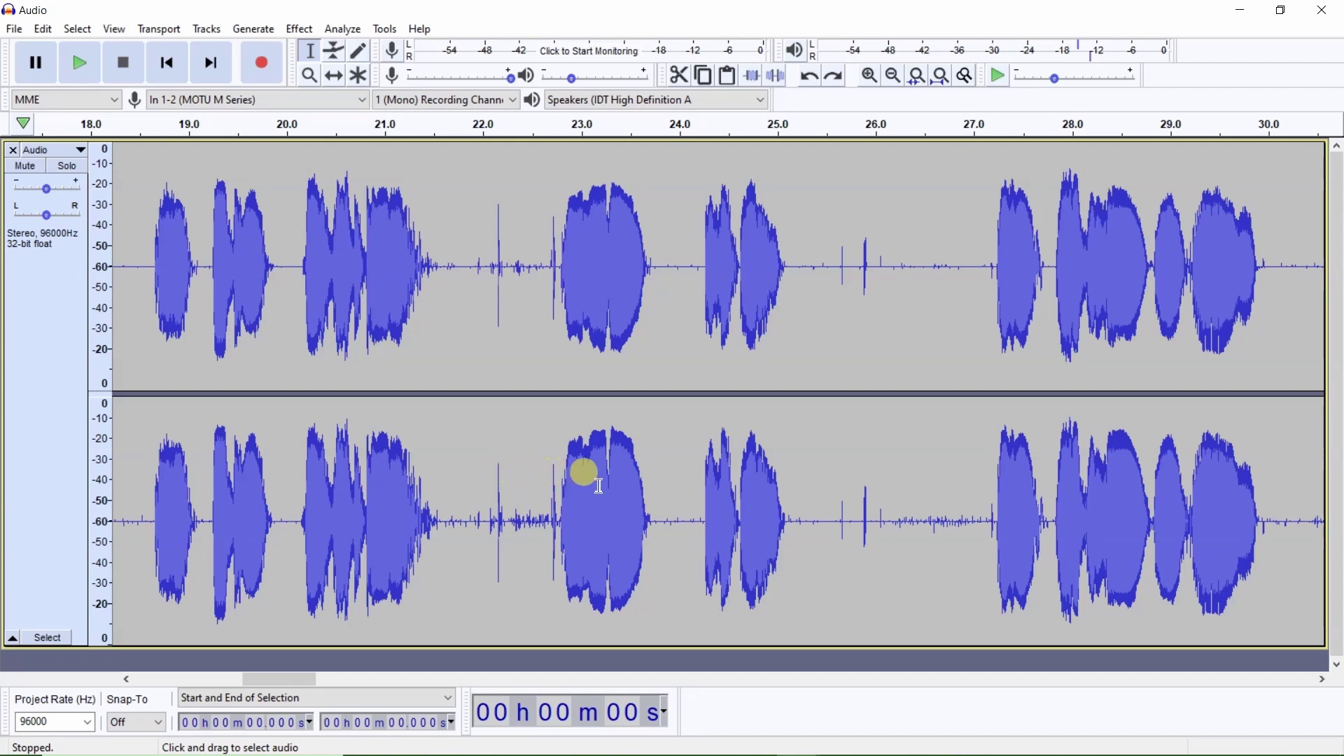
- Try several quiet gaps, ending with the 54.402–56.247 s residual-noise stretch selected
{"action": "left_click_drag", "start_coordinate": [885, 498], "coordinate": [988, 530]}
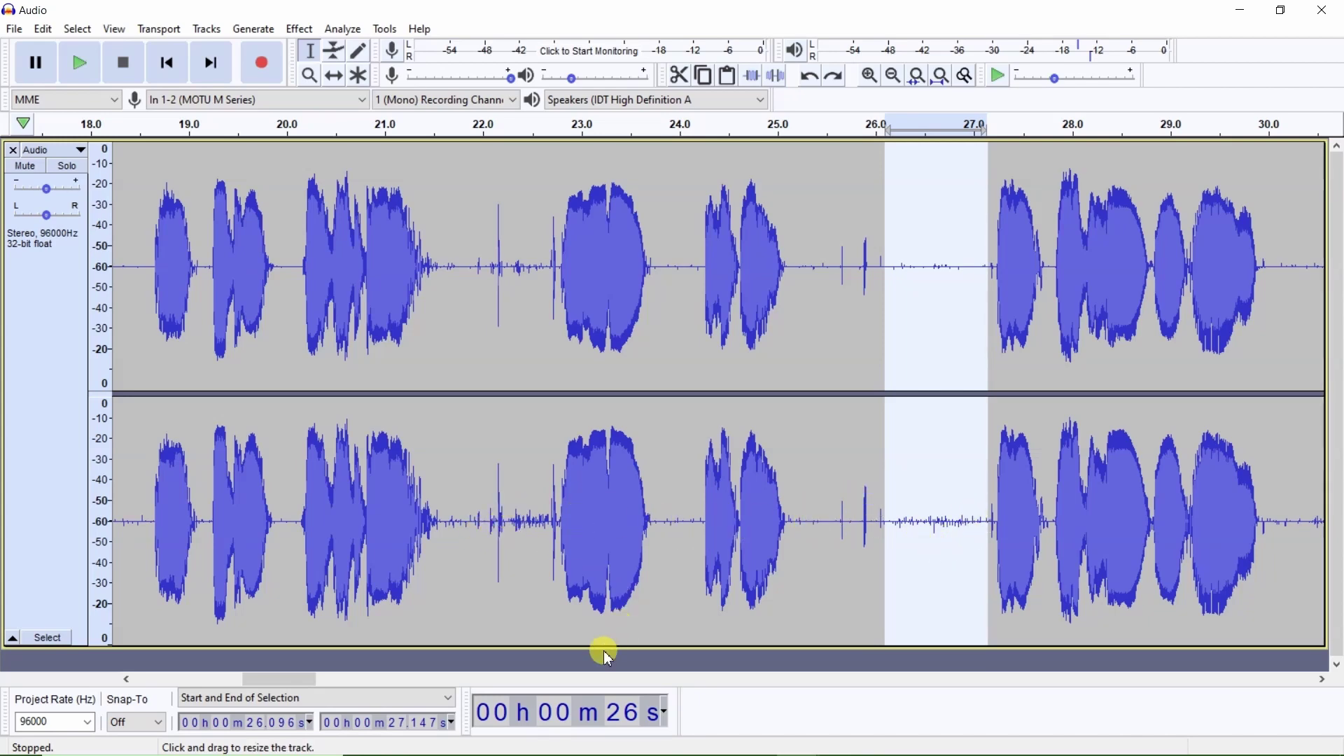
{"action": "left_click_drag", "start_coordinate": [304, 681], "coordinate": [348, 683]}
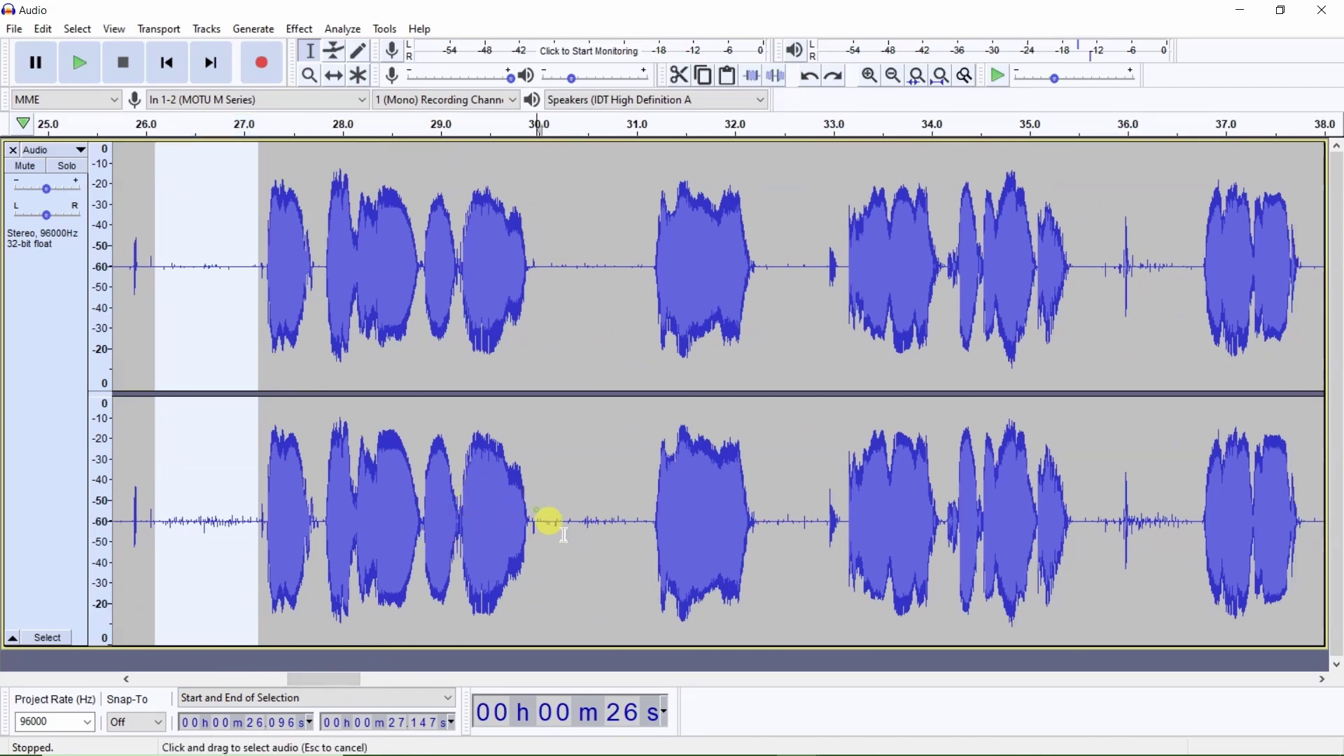
{"action": "left_click_drag", "start_coordinate": [537, 522], "coordinate": [648, 529]}
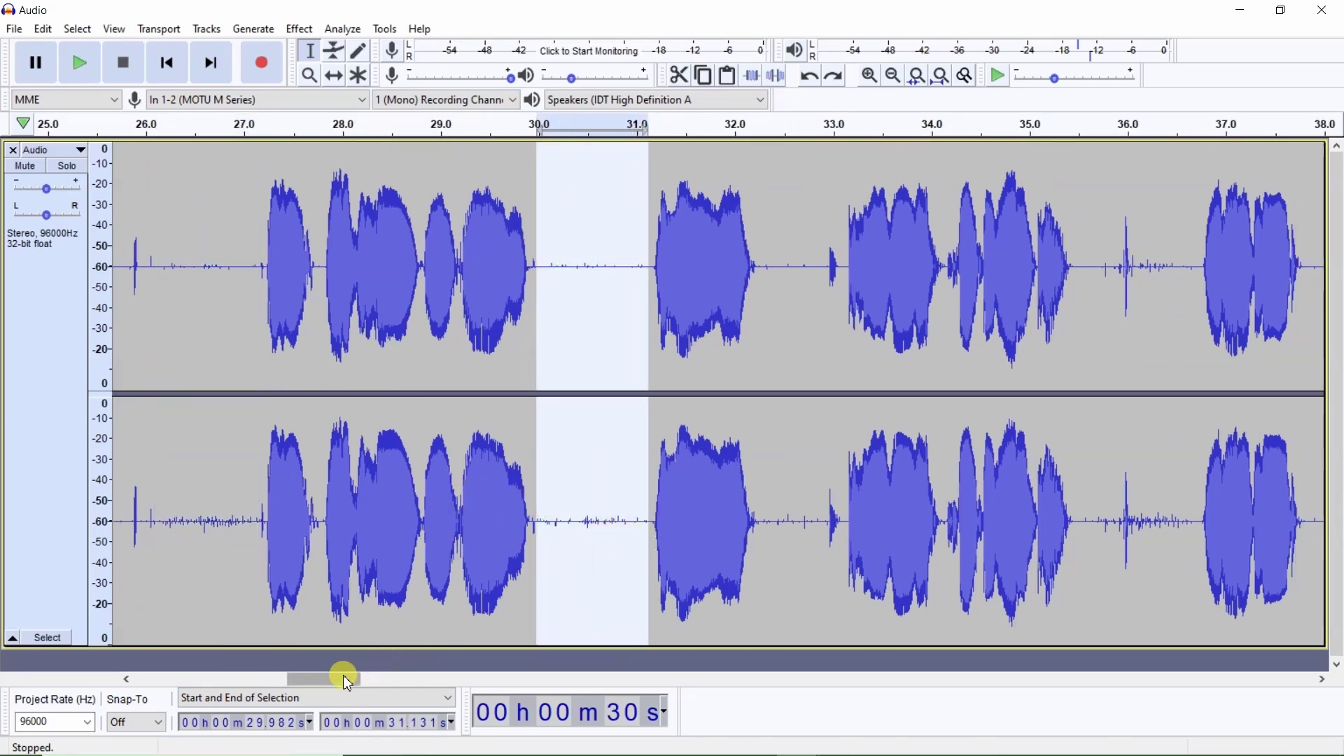
{"action": "left_click_drag", "start_coordinate": [345, 680], "coordinate": [417, 682]}
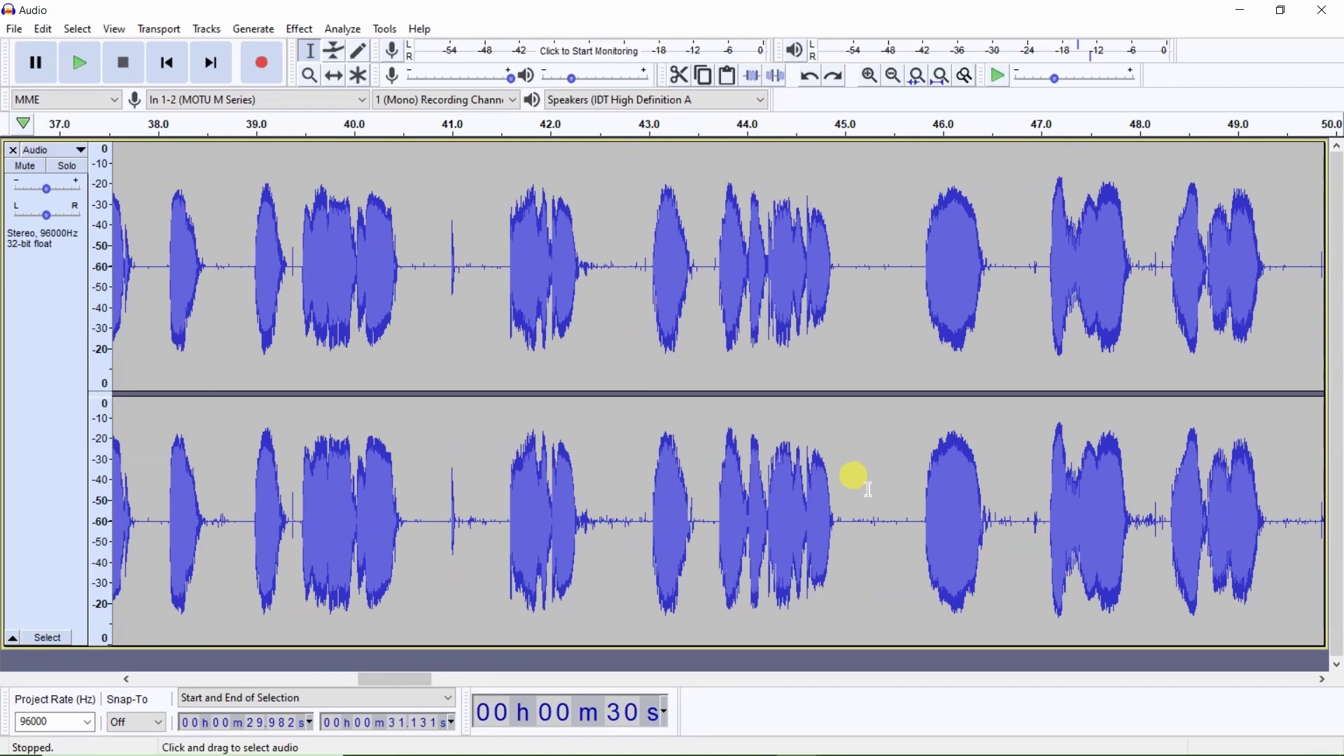
{"action": "left_click_drag", "start_coordinate": [841, 526], "coordinate": [918, 530]}
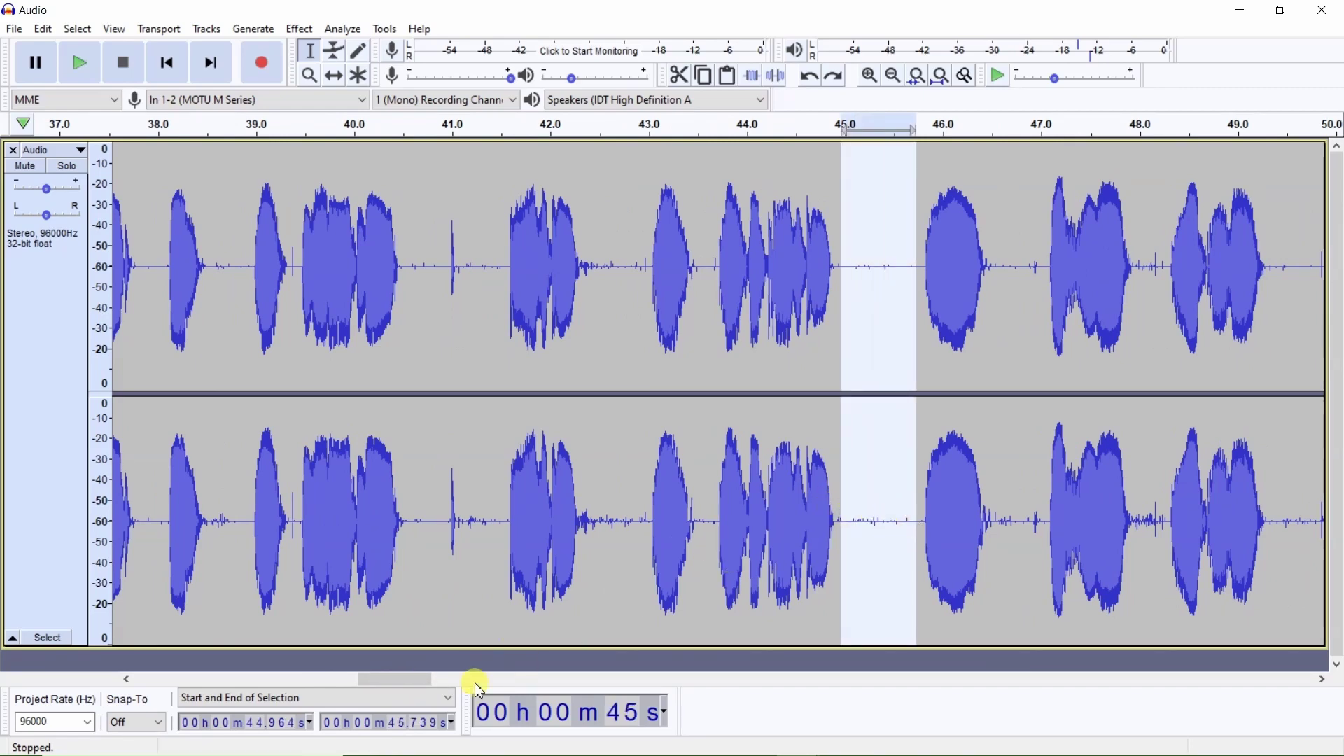
{"action": "left_click_drag", "start_coordinate": [411, 683], "coordinate": [483, 683]}
{"action": "left_click_drag", "start_coordinate": [855, 530], "coordinate": [897, 518]}
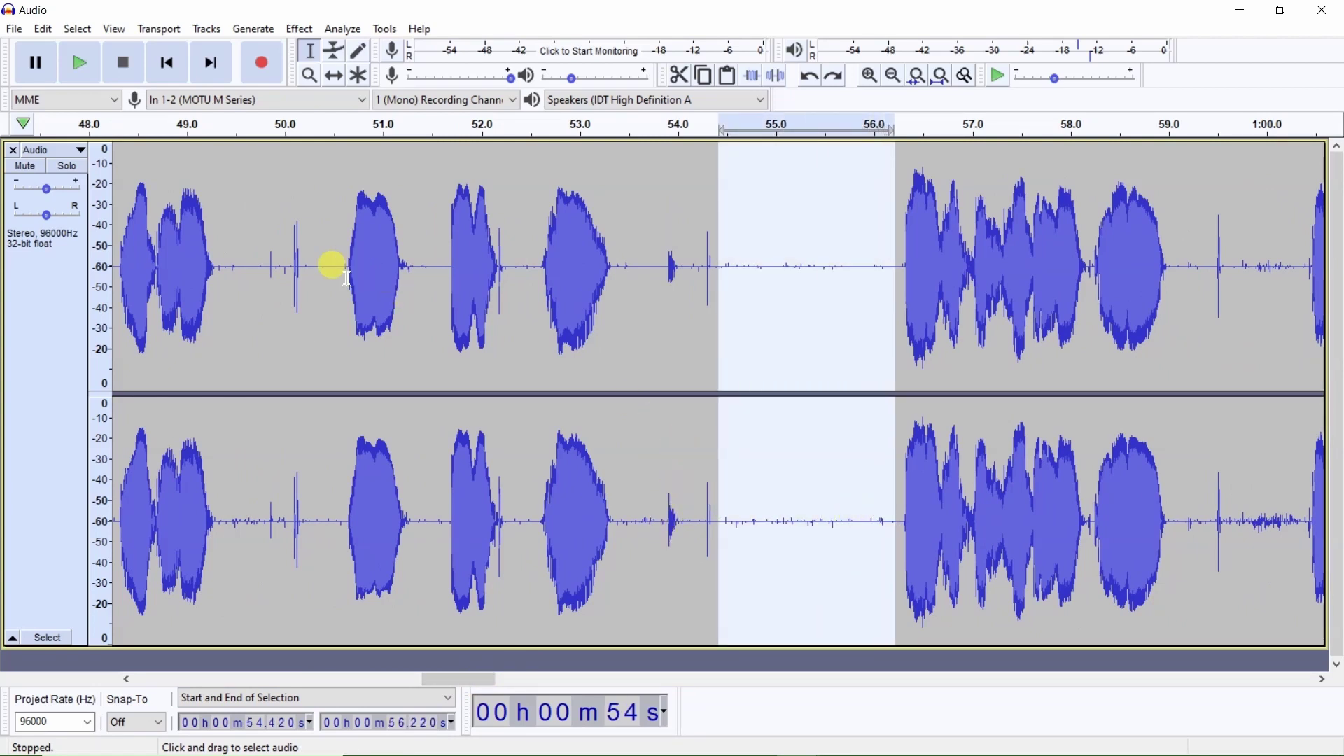
{"action": "left_click_drag", "start_coordinate": [261, 275], "coordinate": [318, 292]}
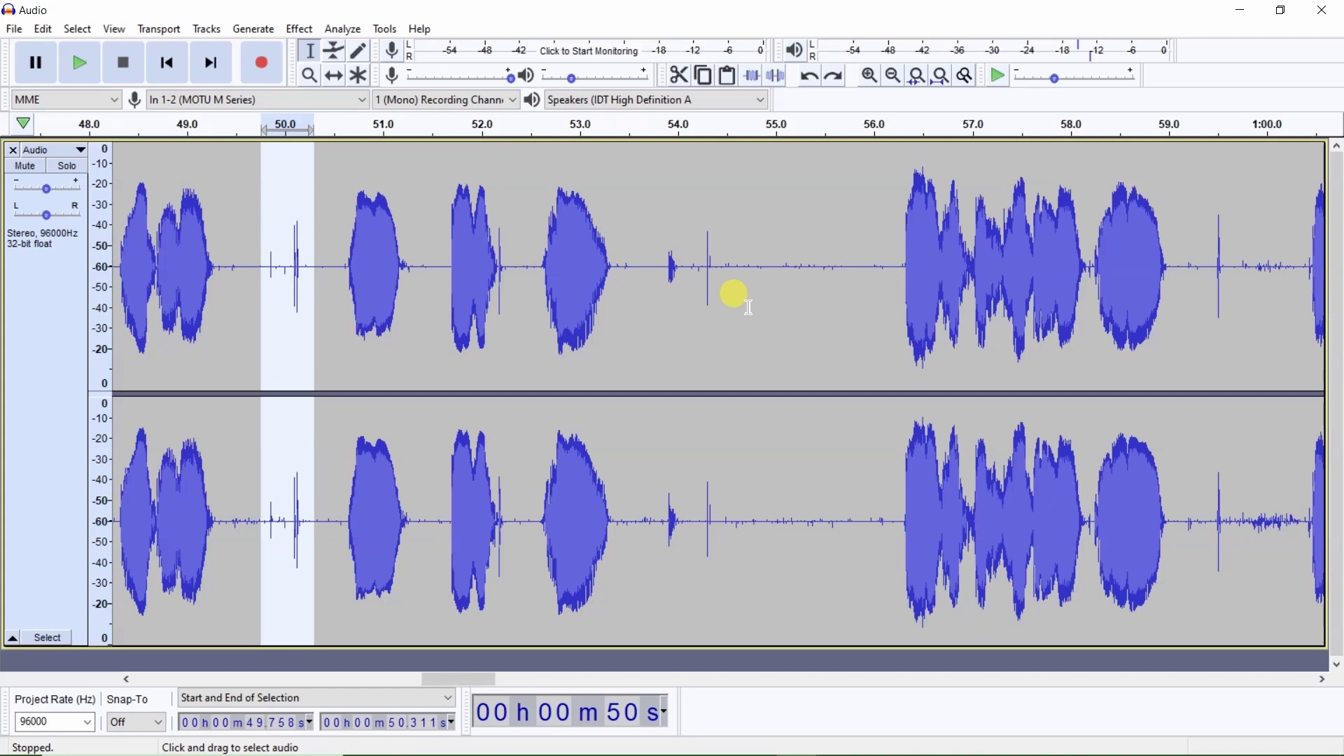
{"action": "left_click_drag", "start_coordinate": [718, 267], "coordinate": [899, 298]}
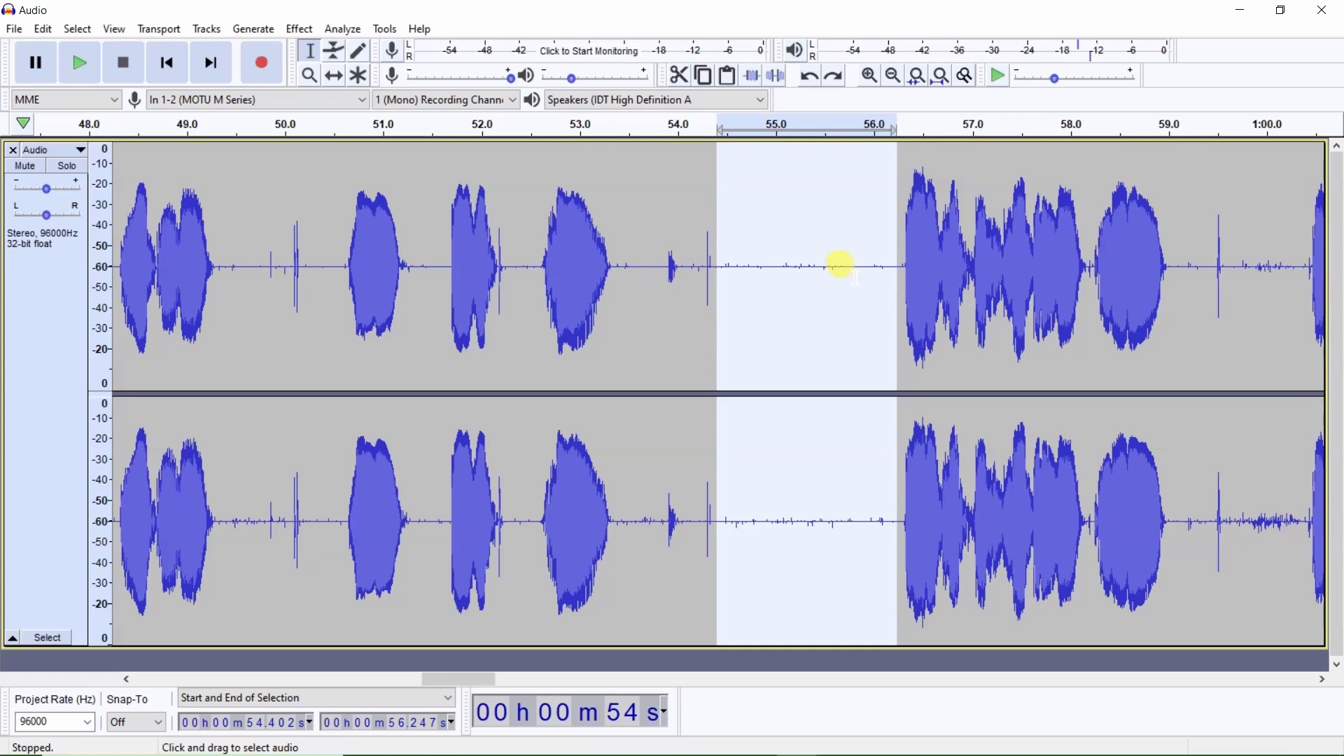
- Loop-play the selected gap and bring up the VST effects list with BL Denoiser
{"action": "key", "text": "shift+space"}
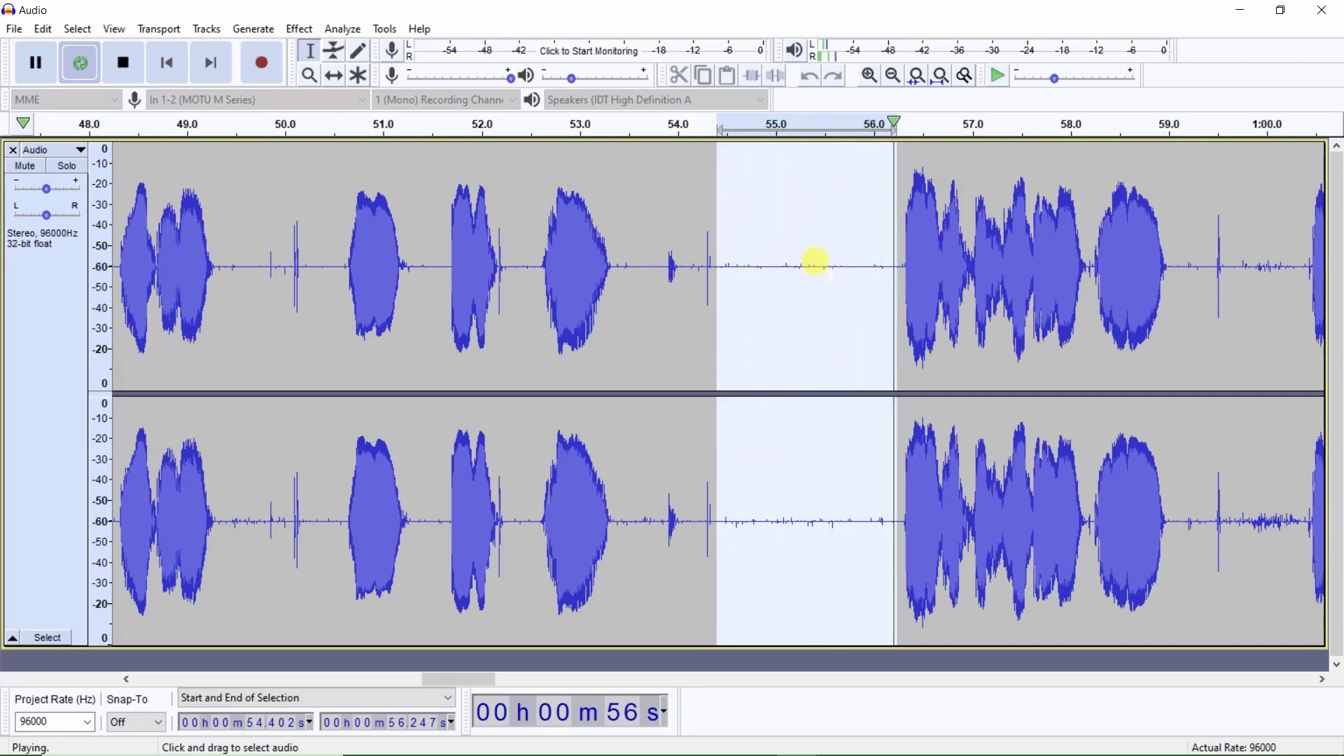
{"action": "left_click", "coordinate": [300, 31]}
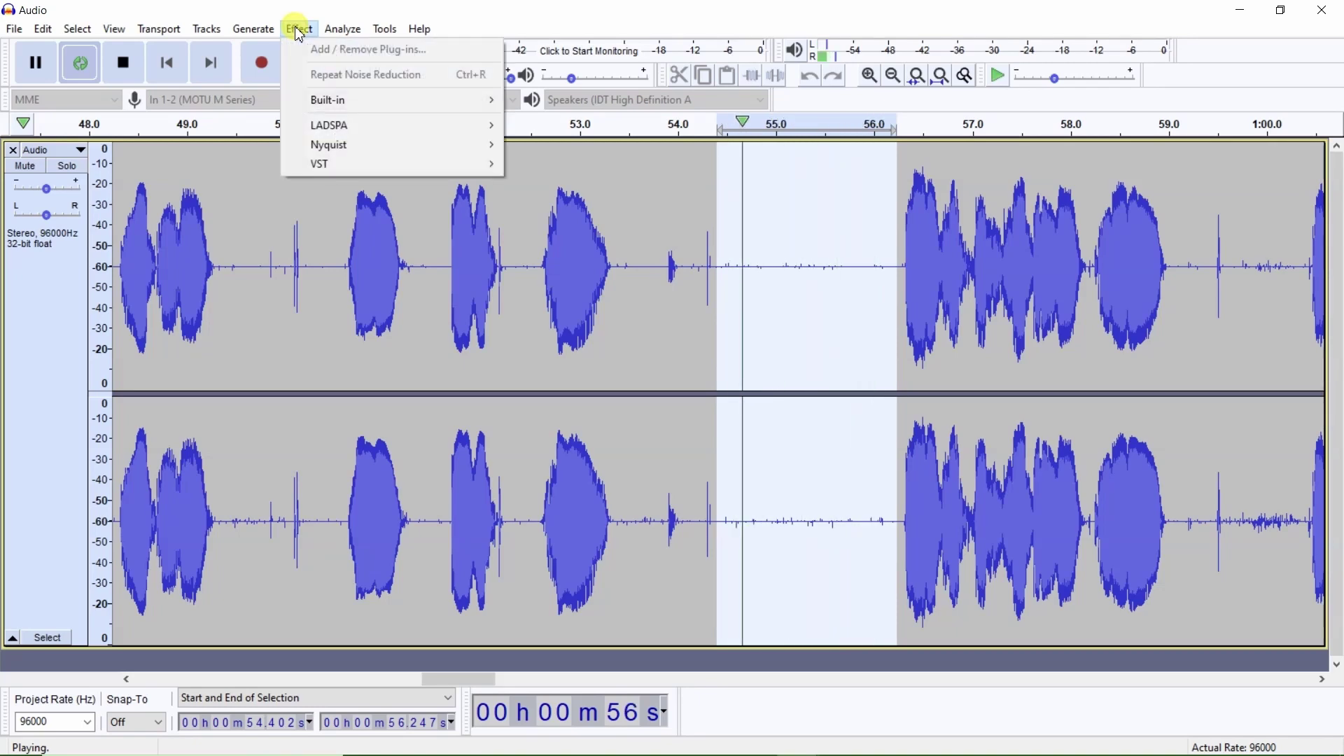
{"action": "mouse_move", "coordinate": [352, 162]}
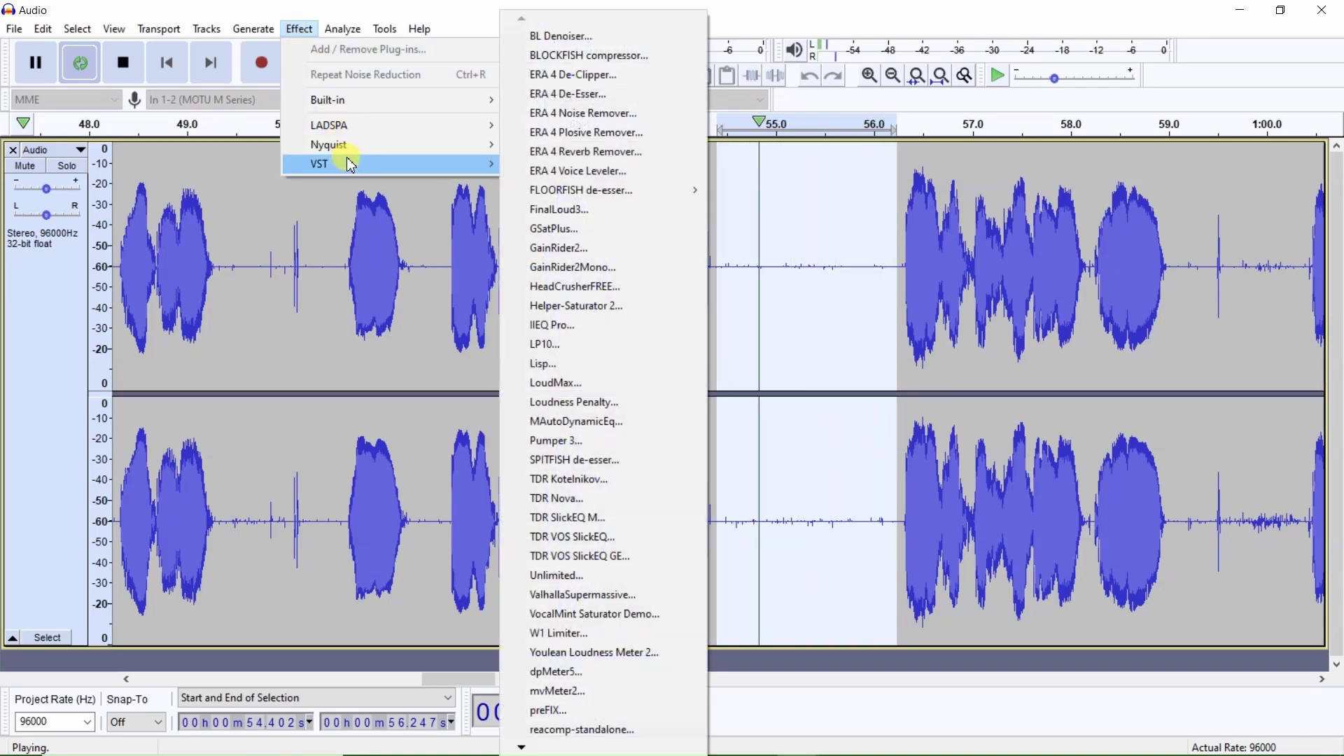
- Have BL Denoiser learn noise from the looping 54.402–56.247 s gap, then disable learning and stop playback
{"action": "left_click", "coordinate": [557, 38]}
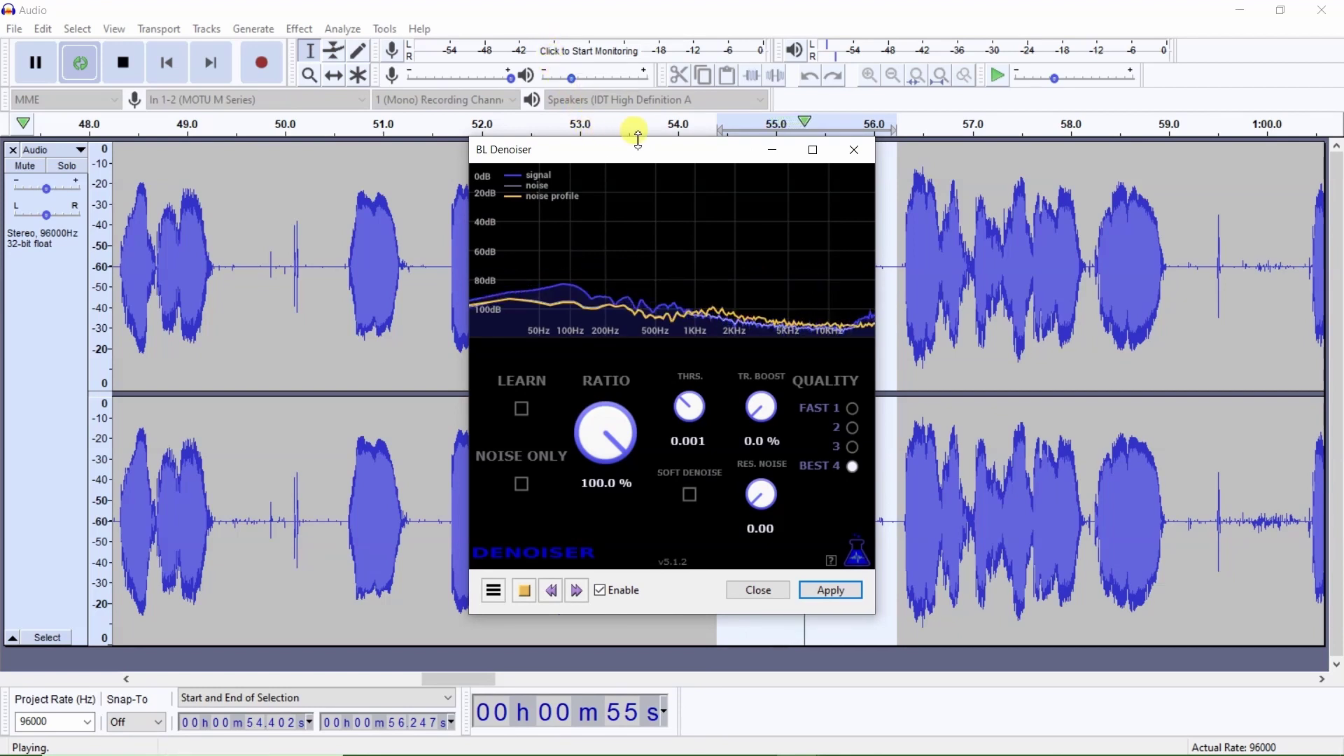
{"action": "left_click_drag", "start_coordinate": [656, 150], "coordinate": [438, 136]}
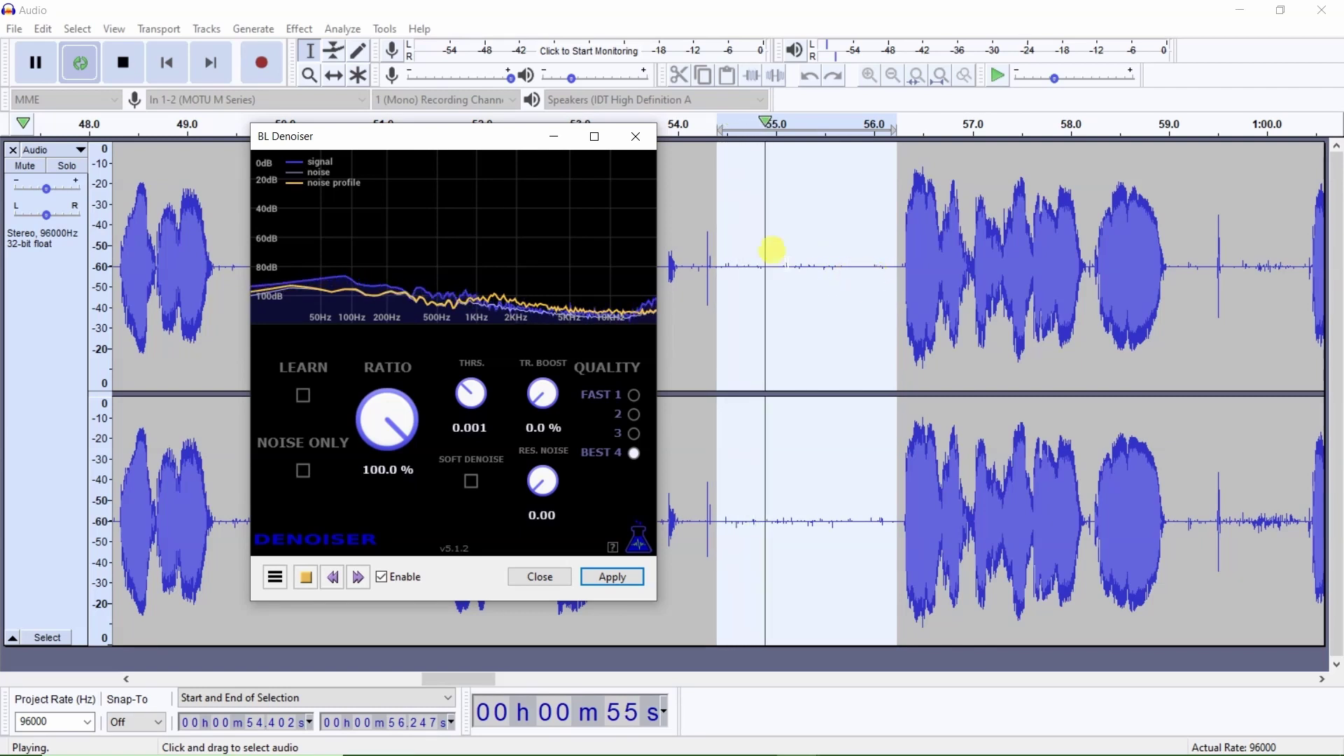
{"action": "left_click", "coordinate": [305, 396]}
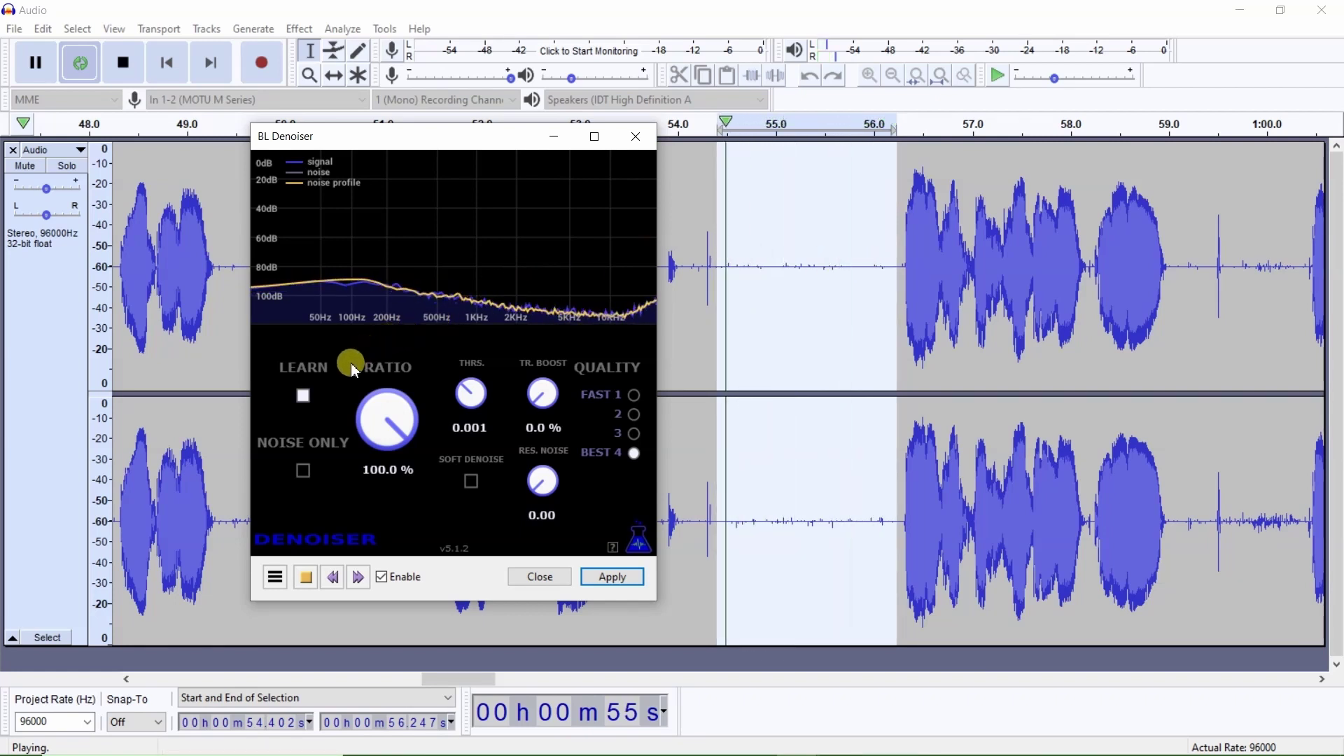
{"action": "left_click", "coordinate": [305, 396]}
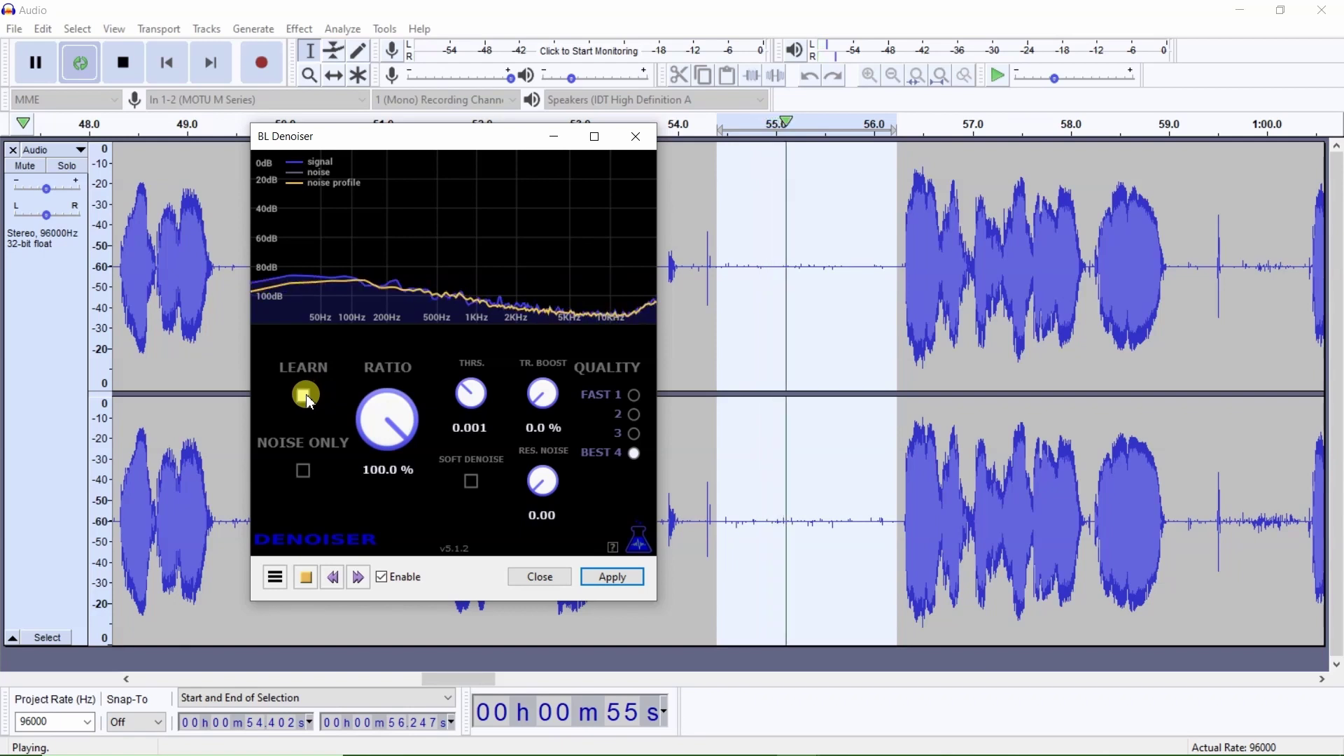
{"action": "left_click", "coordinate": [307, 396]}
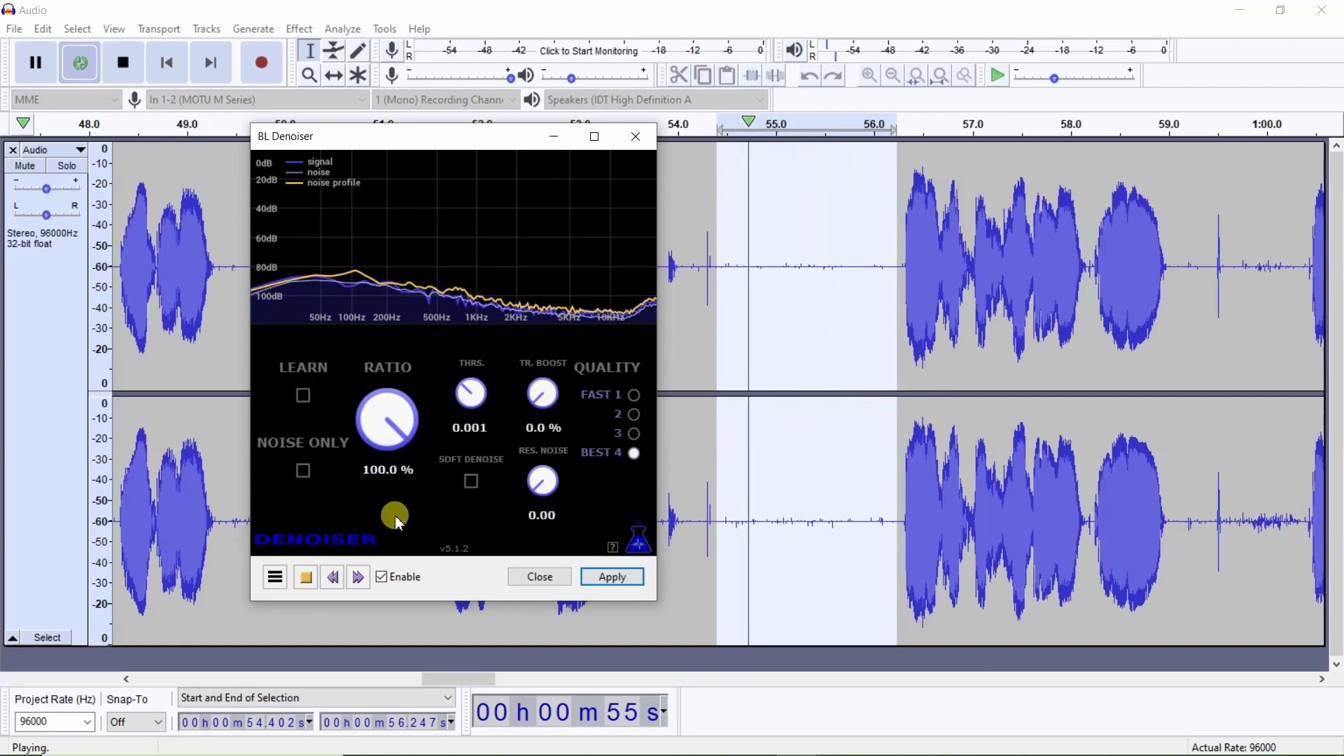
{"action": "left_click", "coordinate": [308, 578]}
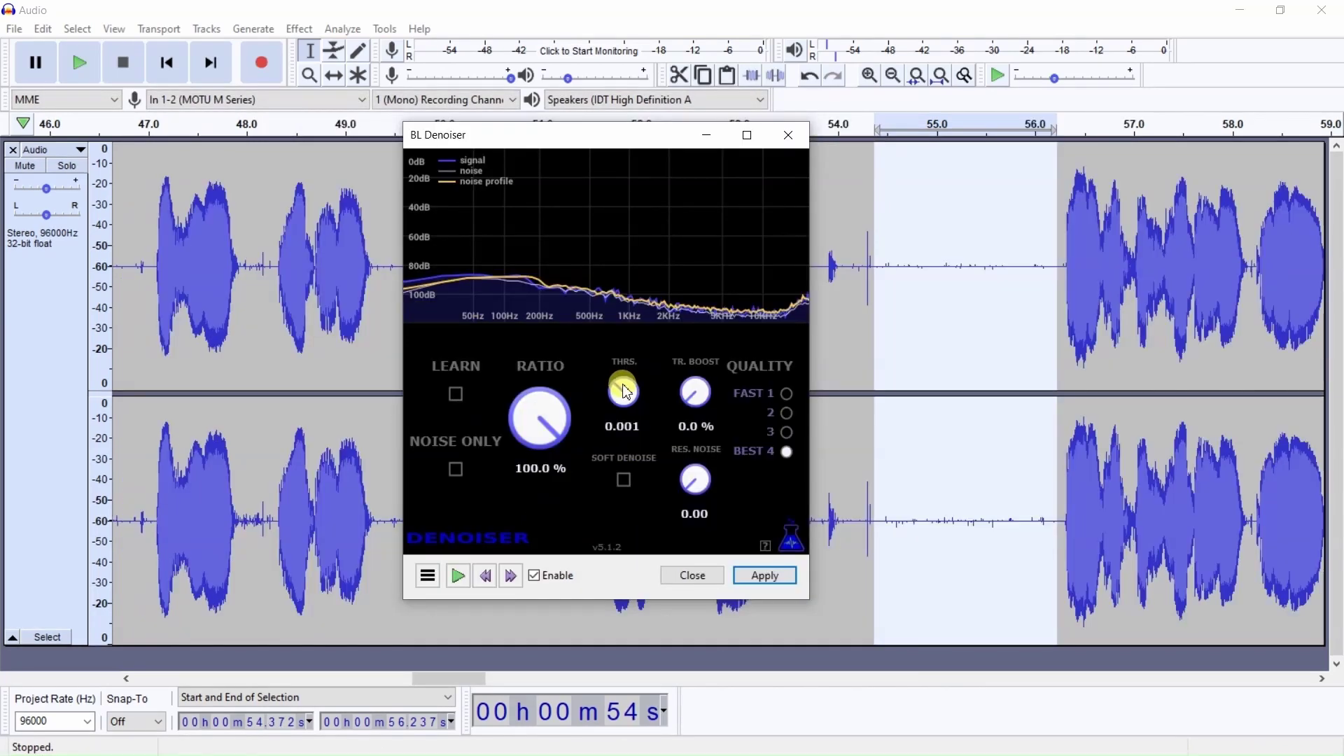
{"action": "left_click_drag", "start_coordinate": [625, 390], "coordinate": [625, 418]}
{"action": "left_click_drag", "start_coordinate": [622, 397], "coordinate": [622, 403]}
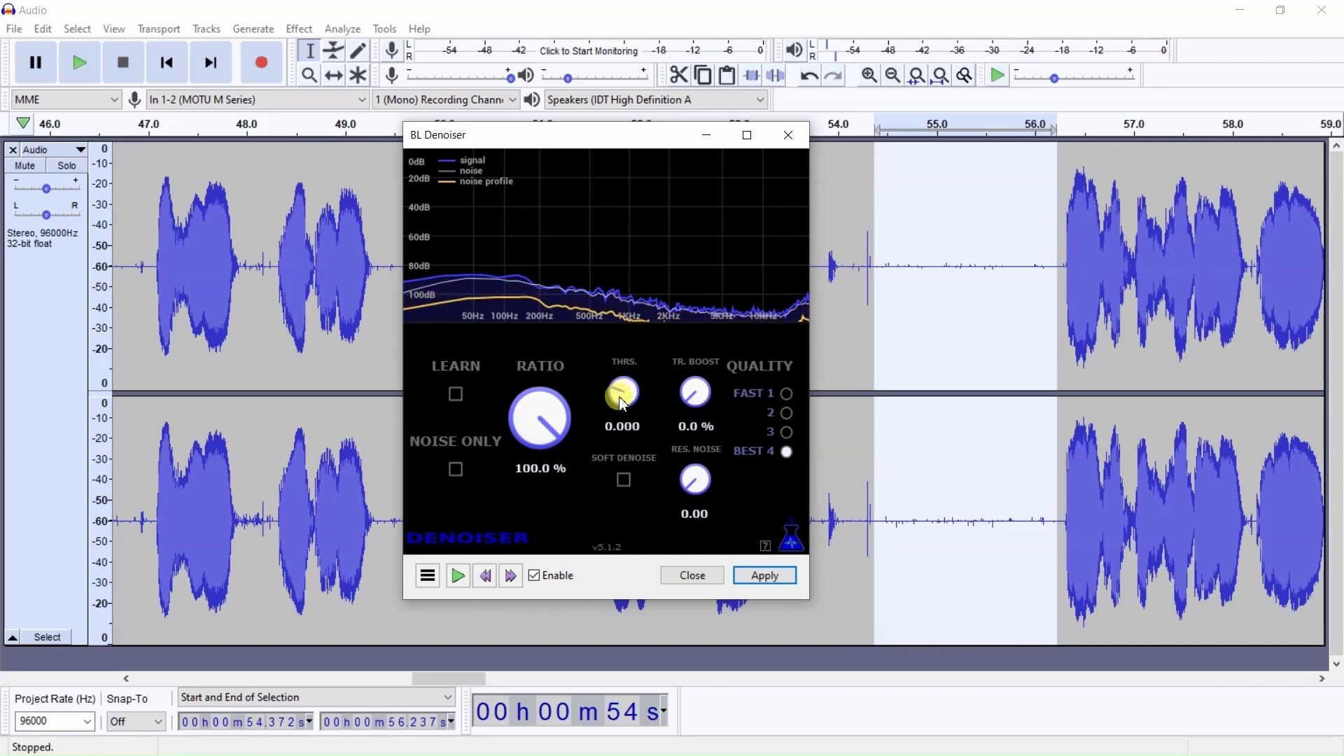
{"action": "left_click_drag", "start_coordinate": [623, 404], "coordinate": [634, 344]}
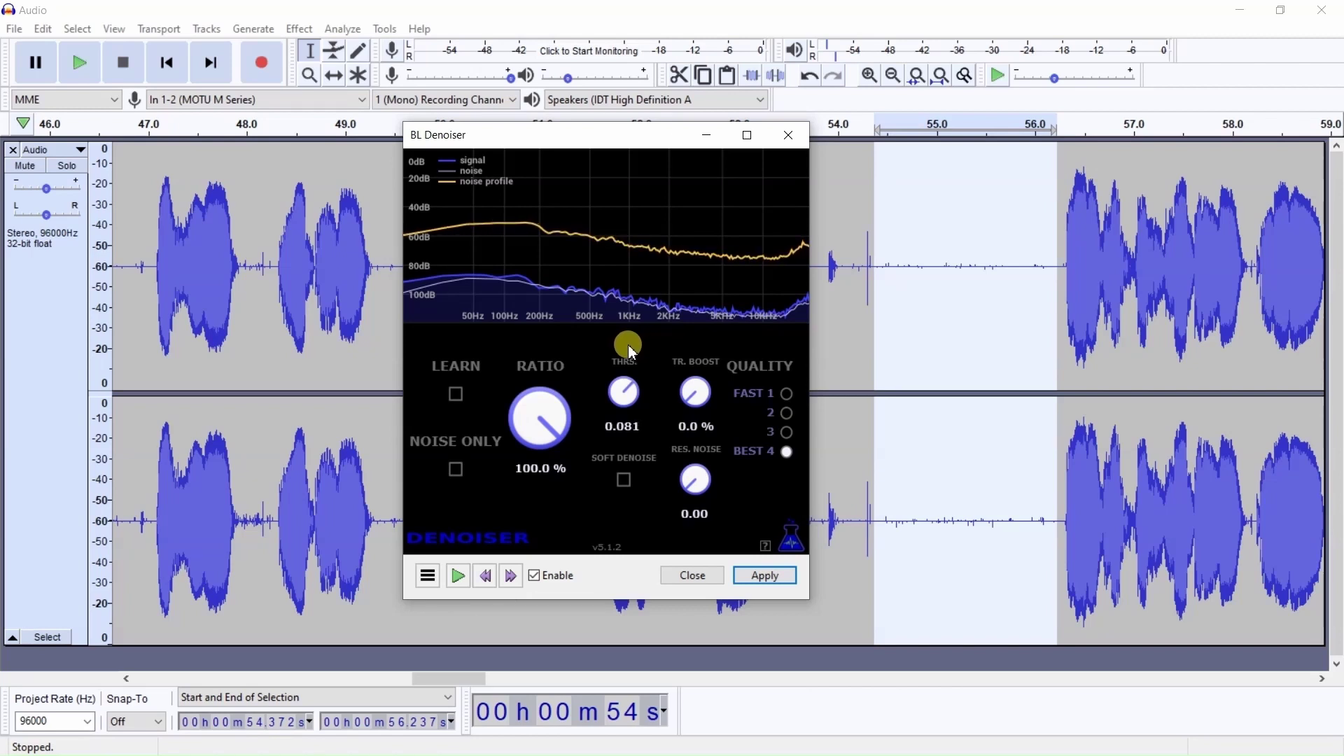
{"action": "left_click_drag", "start_coordinate": [631, 352], "coordinate": [613, 394]}
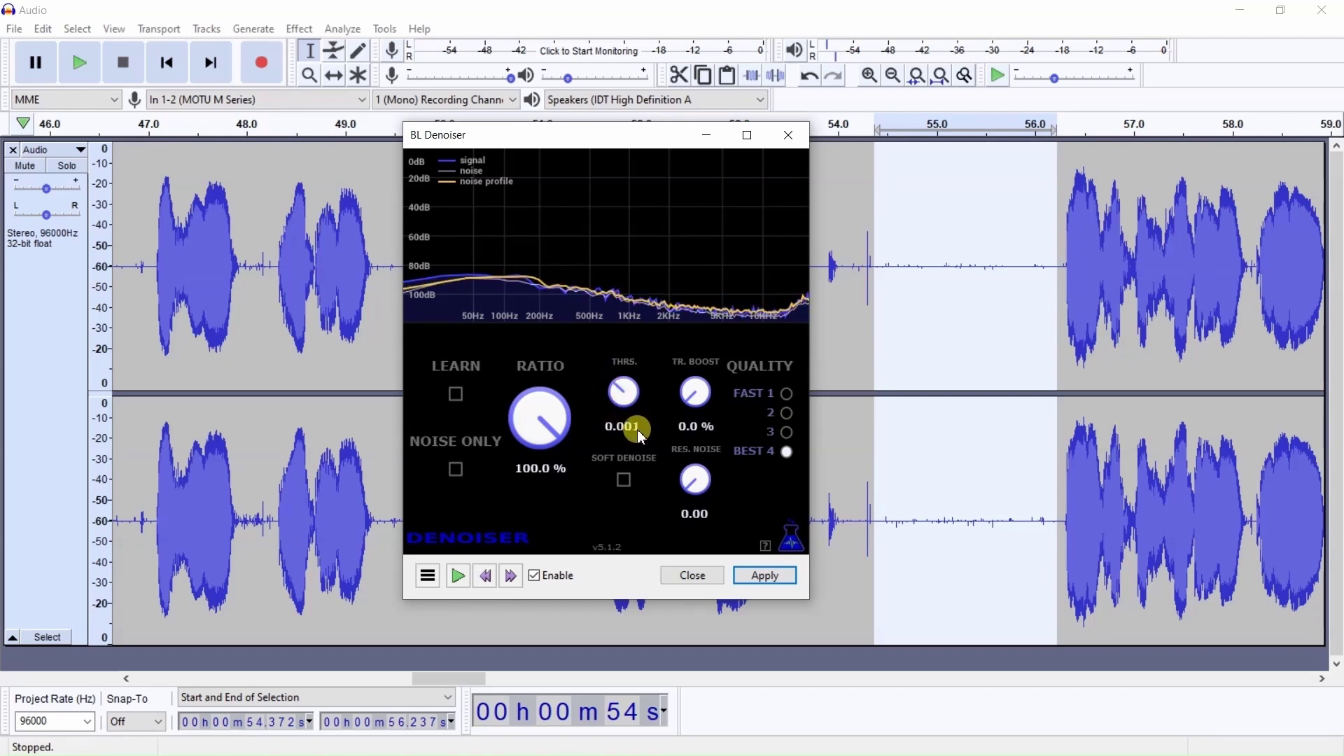
{"action": "left_click_drag", "start_coordinate": [622, 395], "coordinate": [634, 337]}
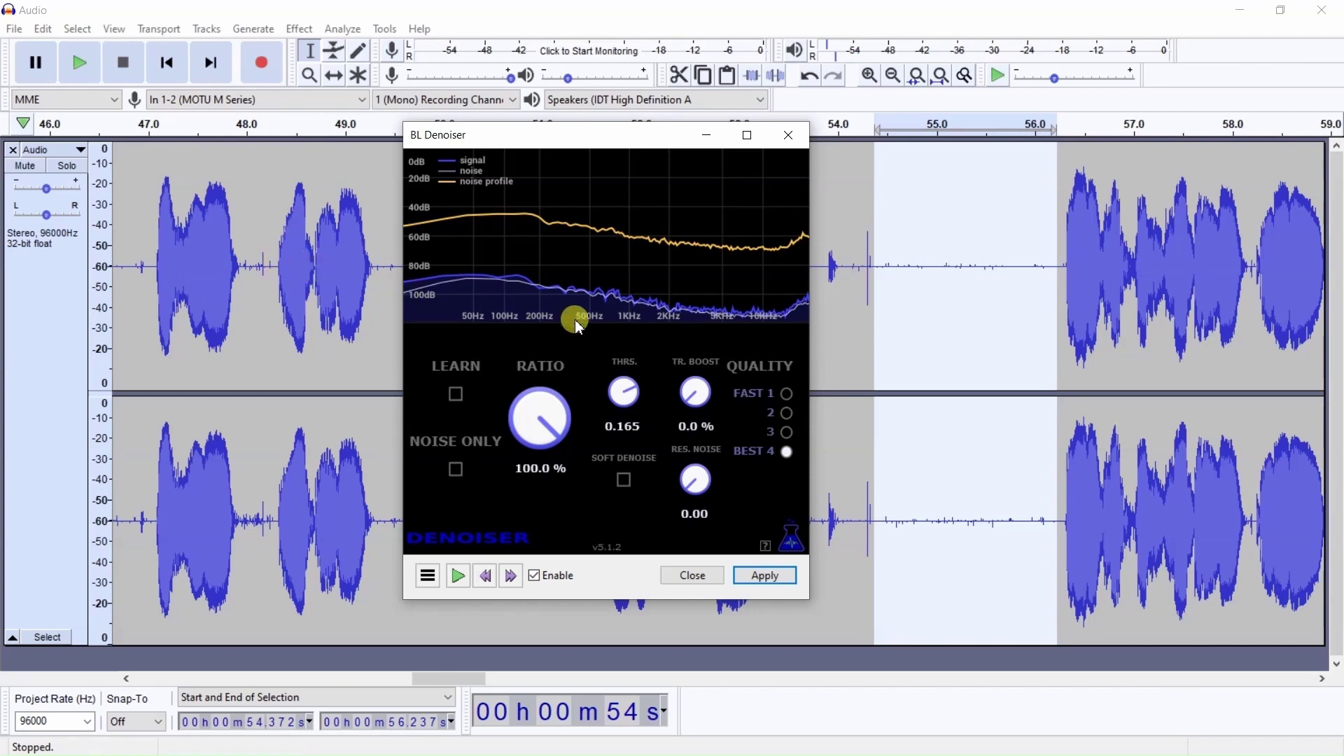
{"action": "left_click_drag", "start_coordinate": [635, 391], "coordinate": [640, 441]}
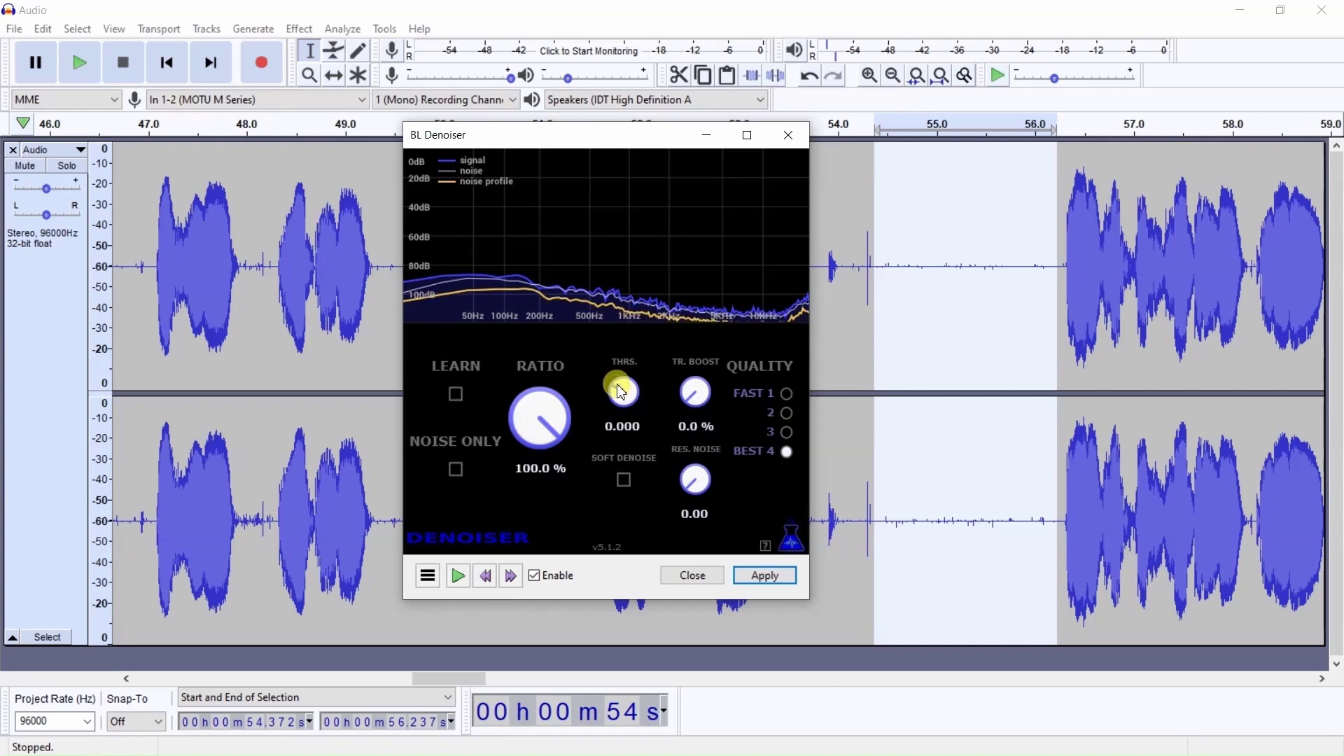
{"action": "scroll", "coordinate": [620, 391], "scroll_direction": "up", "scroll_amount": 1}
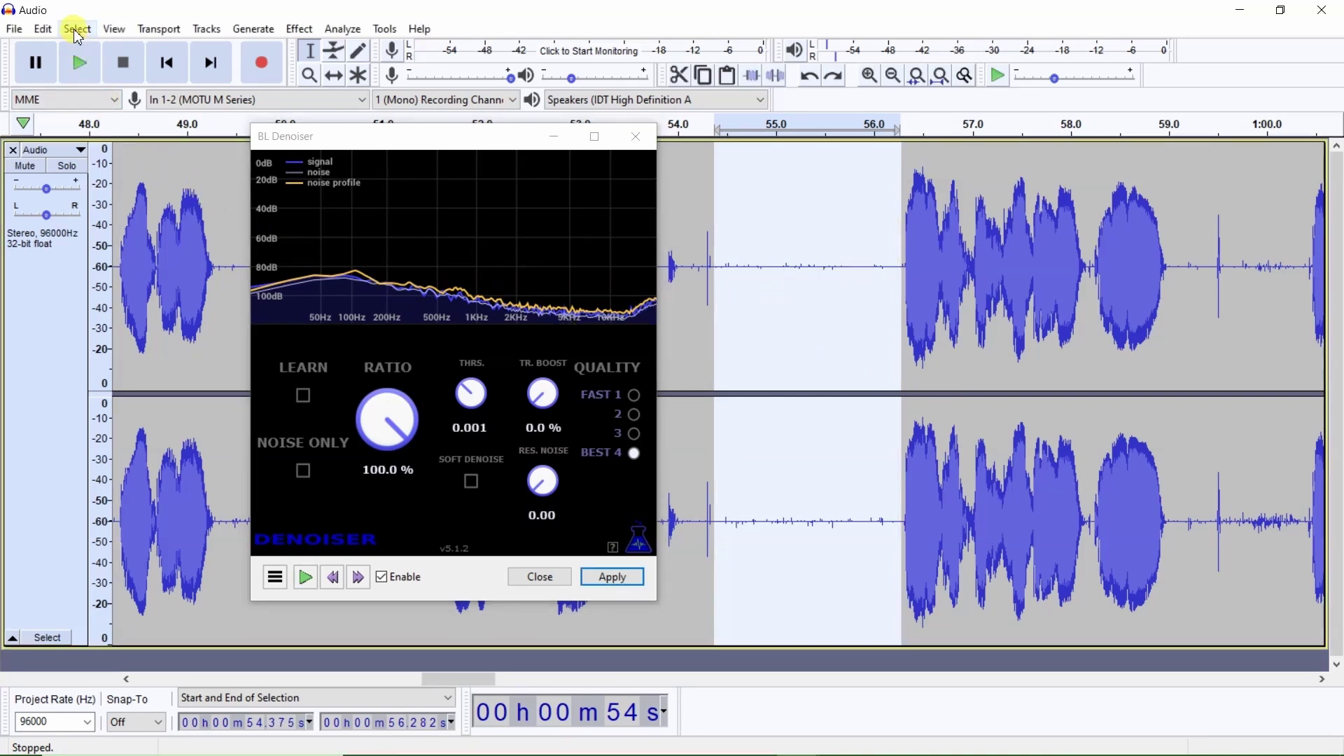
- Select the whole 0–3:14.791 recording and try denoiser qualities Fast 1, 2, 3, settling on Best 4
{"action": "left_click", "coordinate": [77, 31]}
{"action": "left_click", "coordinate": [91, 49]}
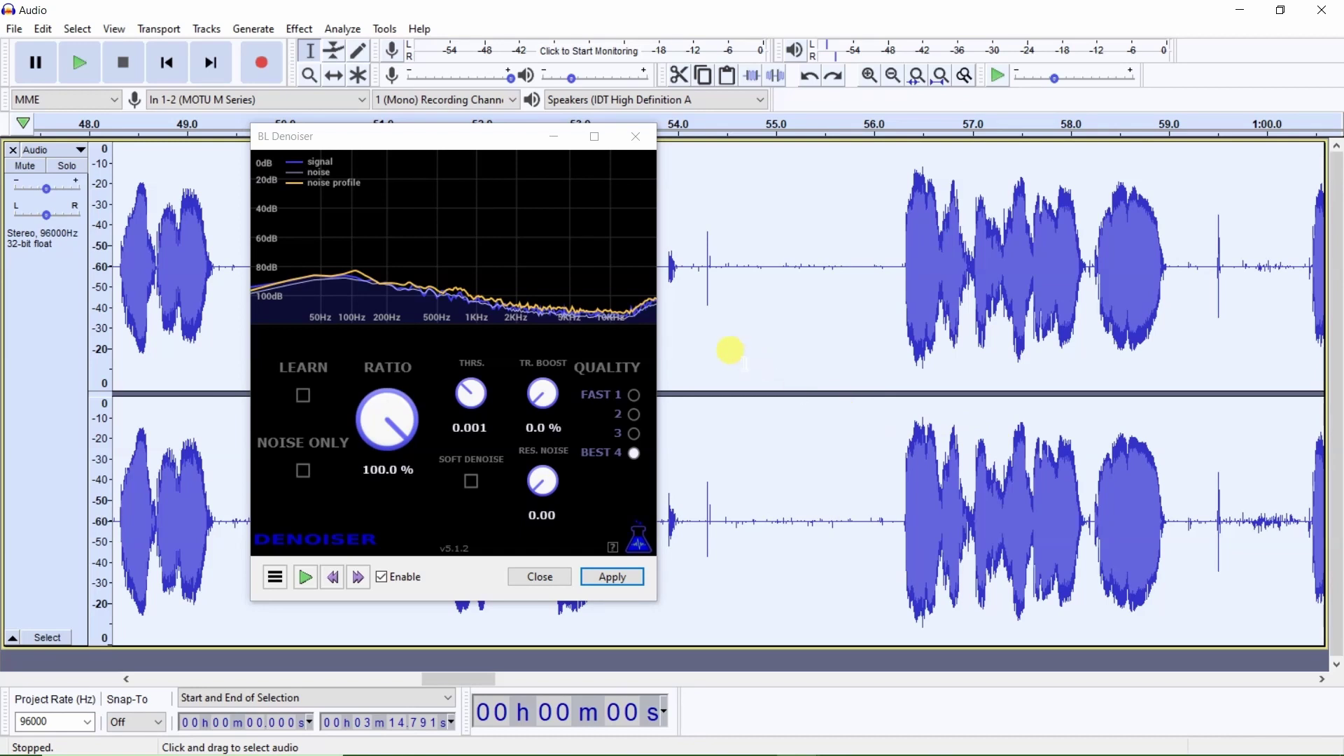
{"action": "left_click", "coordinate": [635, 399]}
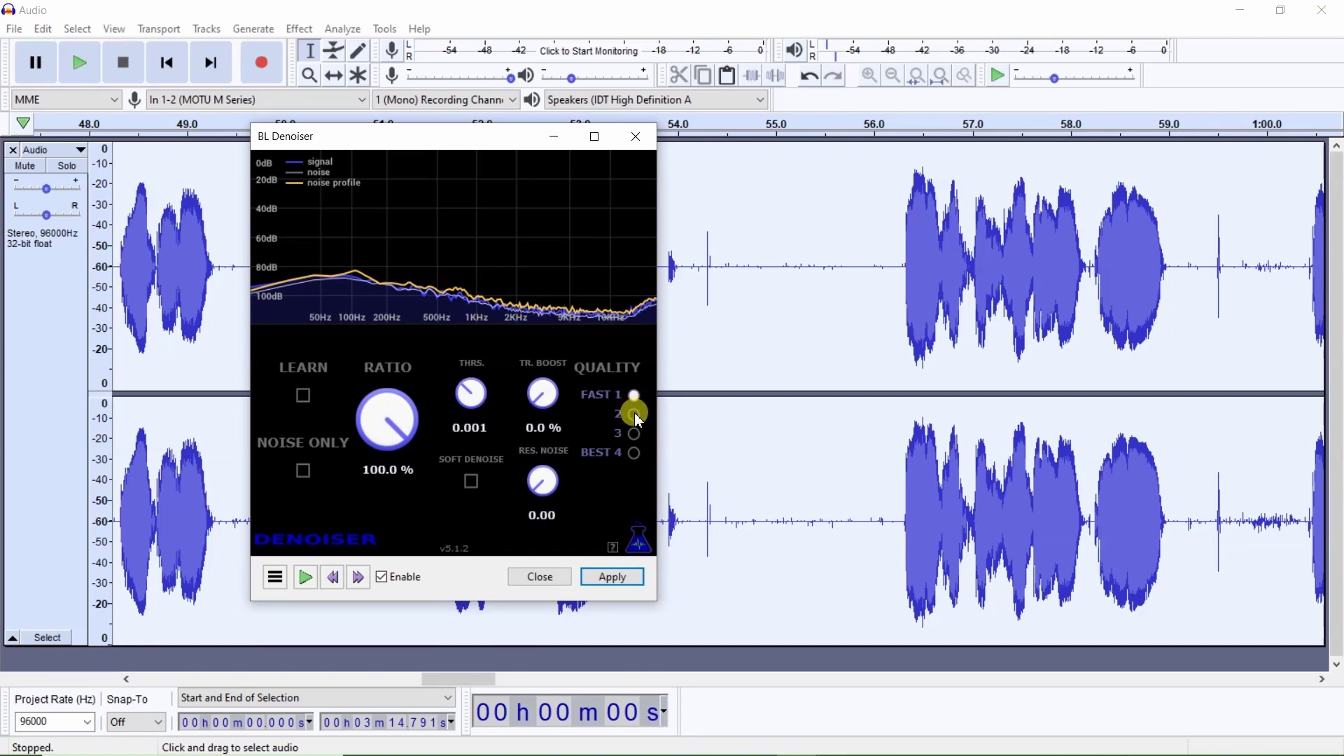
{"action": "left_click", "coordinate": [635, 415]}
{"action": "left_click", "coordinate": [635, 434]}
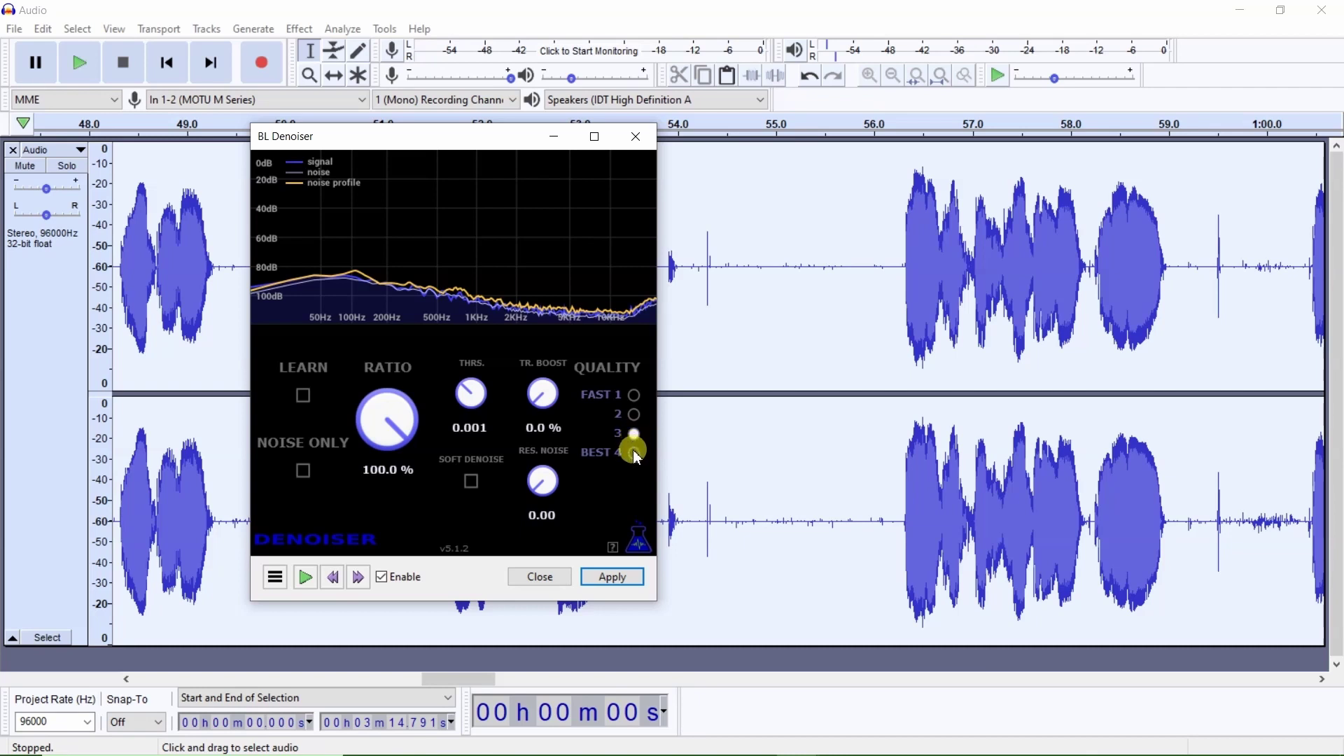
{"action": "left_click", "coordinate": [634, 452]}
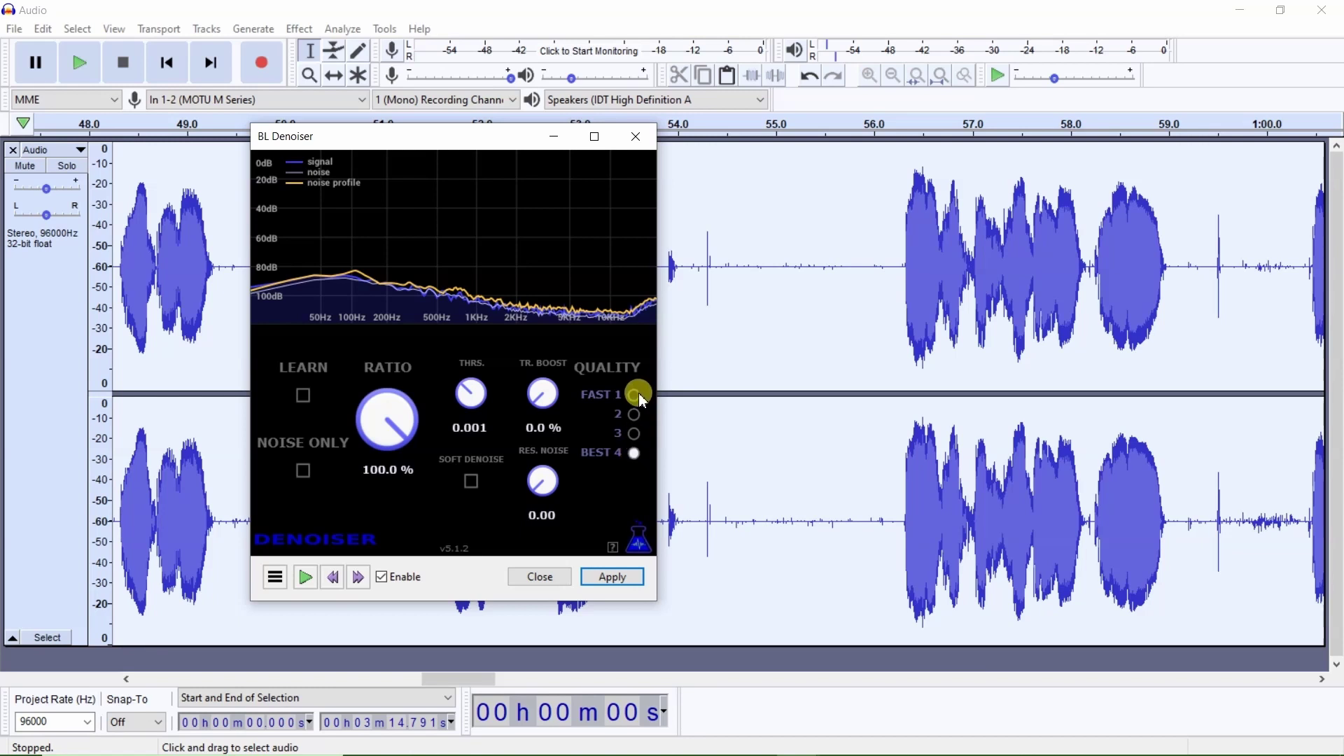
{"action": "left_click", "coordinate": [634, 433]}
{"action": "left_click", "coordinate": [634, 452]}
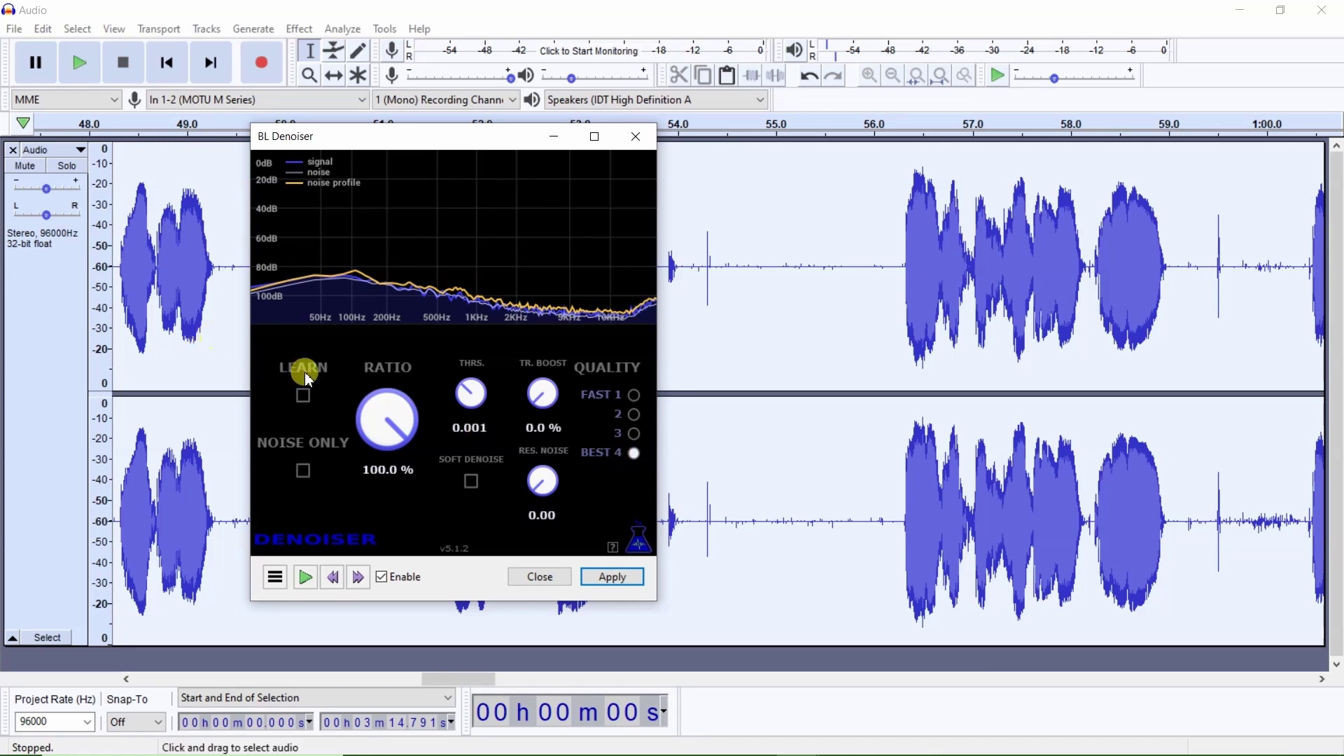
- Apply BL Denoiser (100% ratio, 0.001 threshold, Best 4) to the full 3:14.791 recording
{"action": "left_click", "coordinate": [623, 578]}
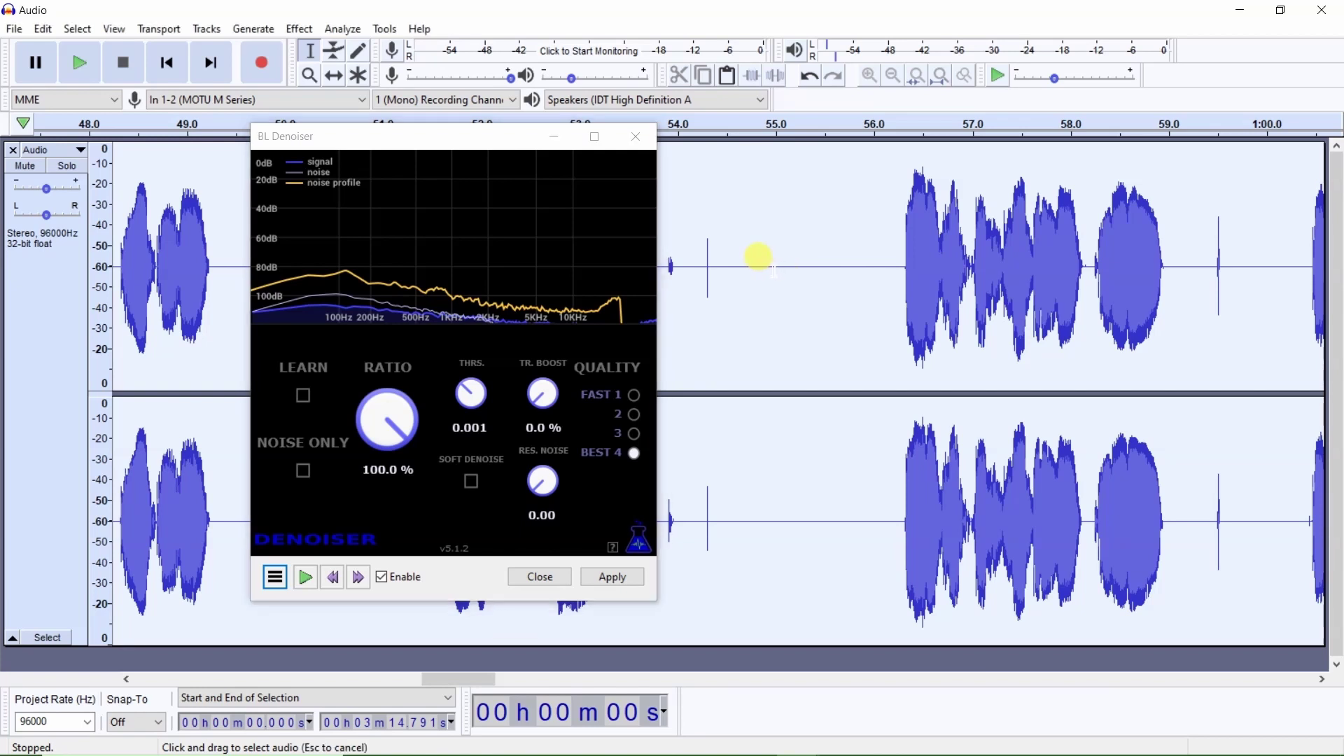
- Select 54.946–55.605 s and measure it as Contrast Analysis foreground, reading -77.27 dB
{"action": "left_click_drag", "start_coordinate": [771, 270], "coordinate": [834, 283]}
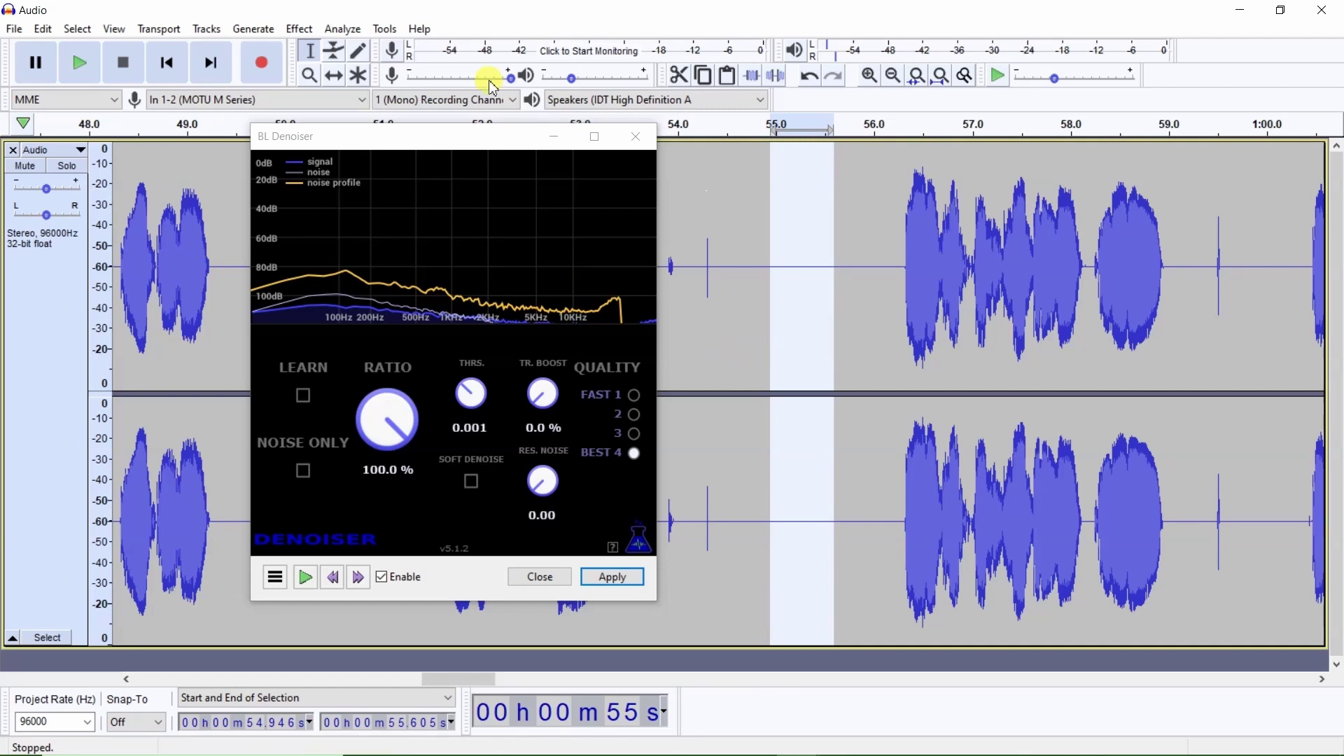
{"action": "left_click", "coordinate": [346, 32]}
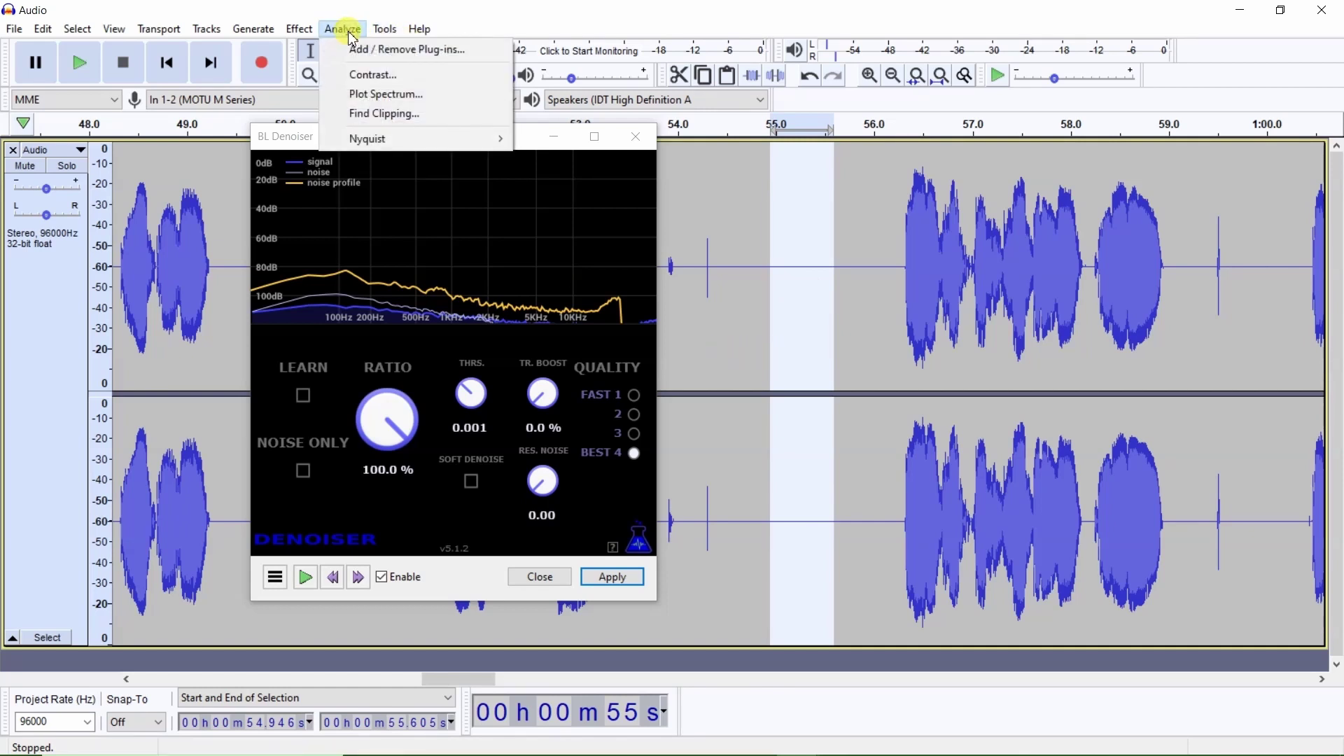
{"action": "left_click", "coordinate": [369, 73]}
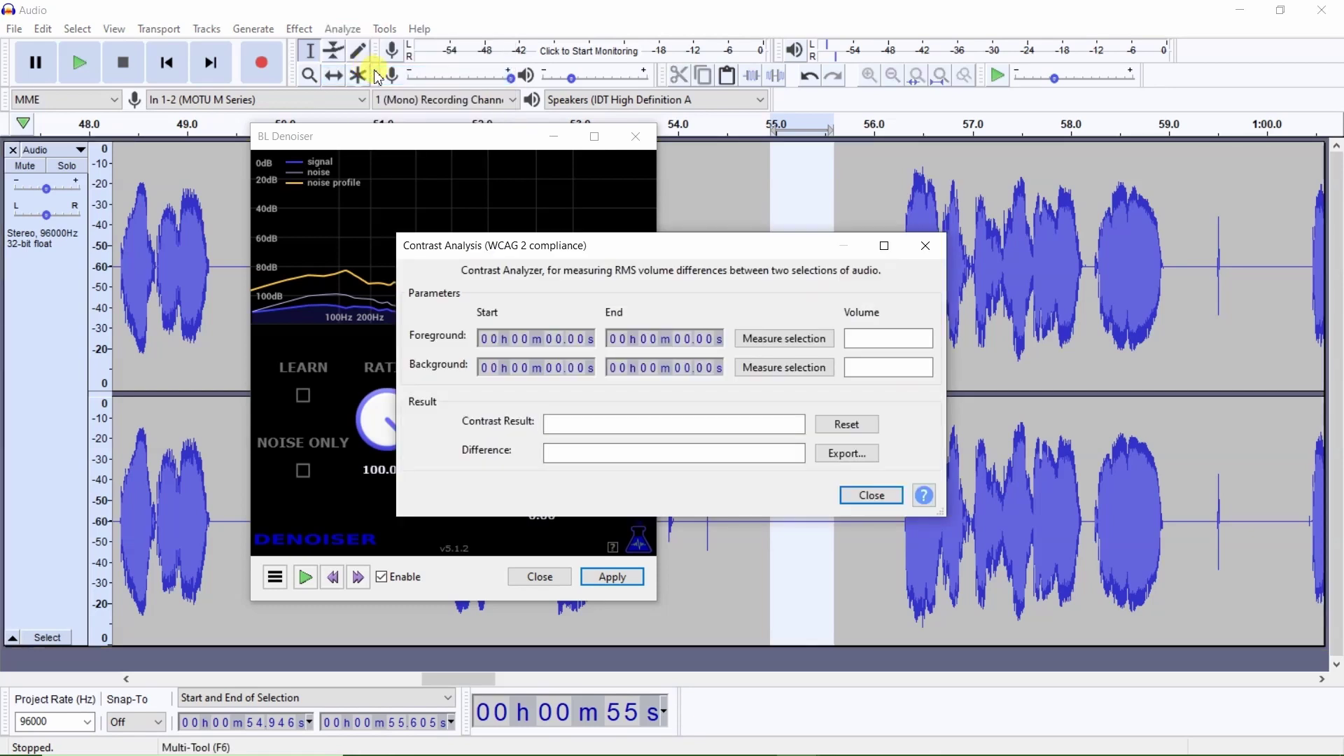
{"action": "left_click", "coordinate": [808, 341]}
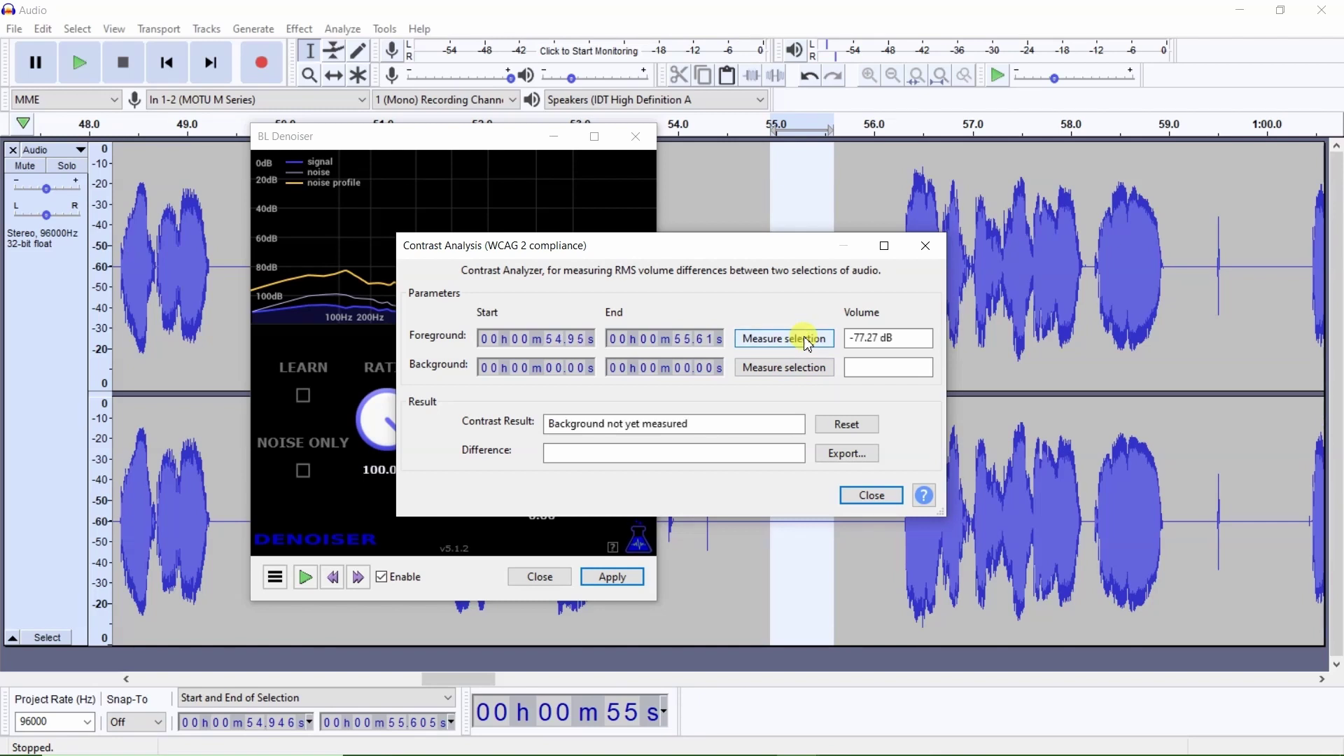